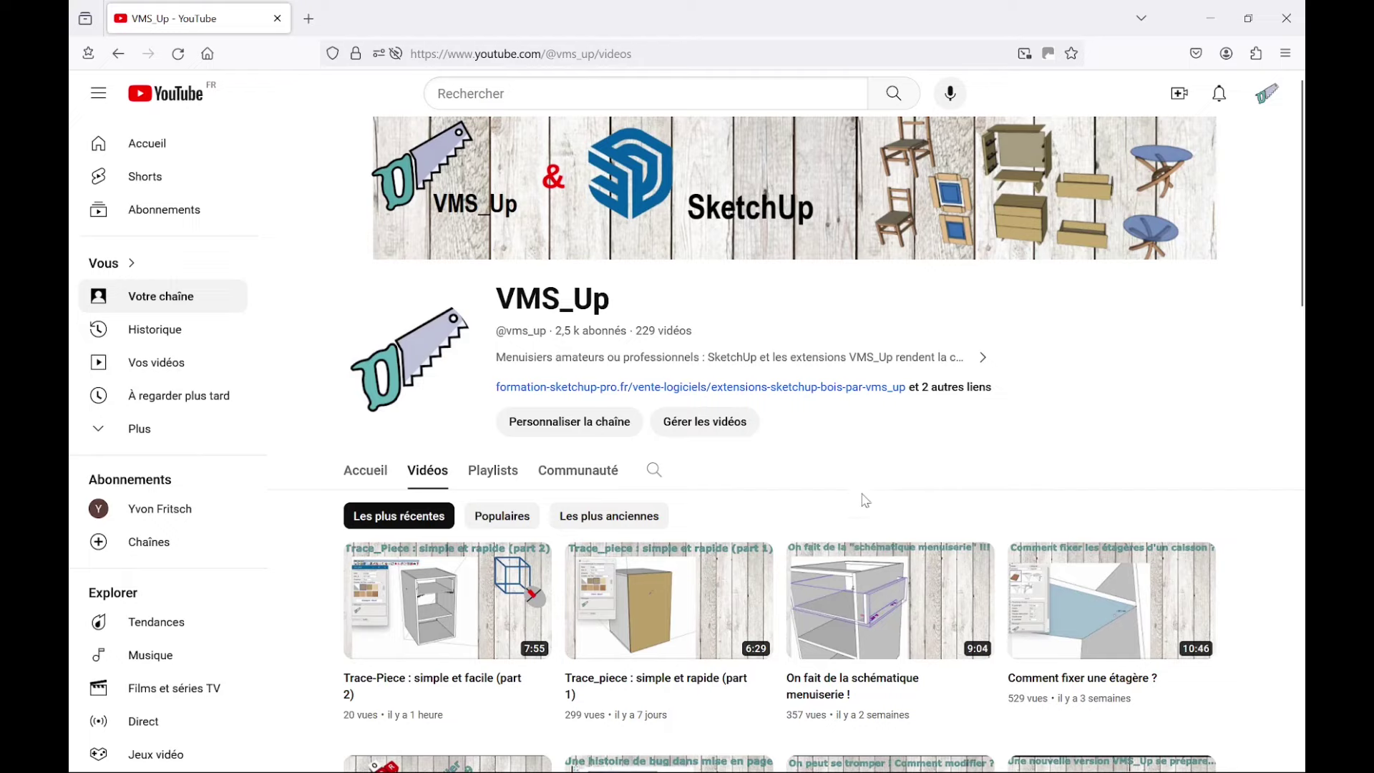
# - Browse the VMS_Up channel and open its 'Les essentiels de VMS_Up' playlist under Playlists
pyautogui.scroll(-3, 916, 508)
pyautogui.scroll(-3, 911, 531)
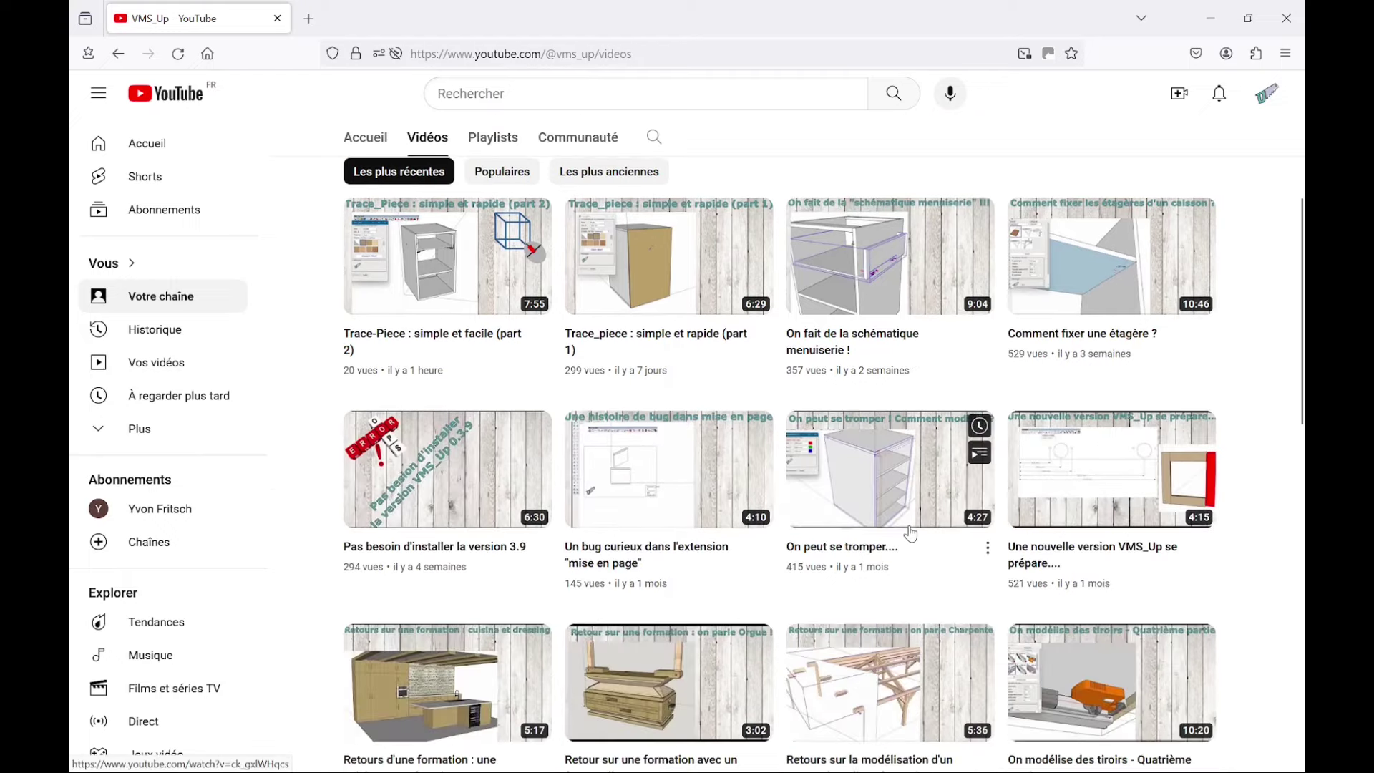
pyautogui.scroll(-3, 894, 540)
pyautogui.scroll(-3, 866, 554)
pyautogui.scroll(-2, 837, 569)
pyautogui.scroll(5, 787, 565)
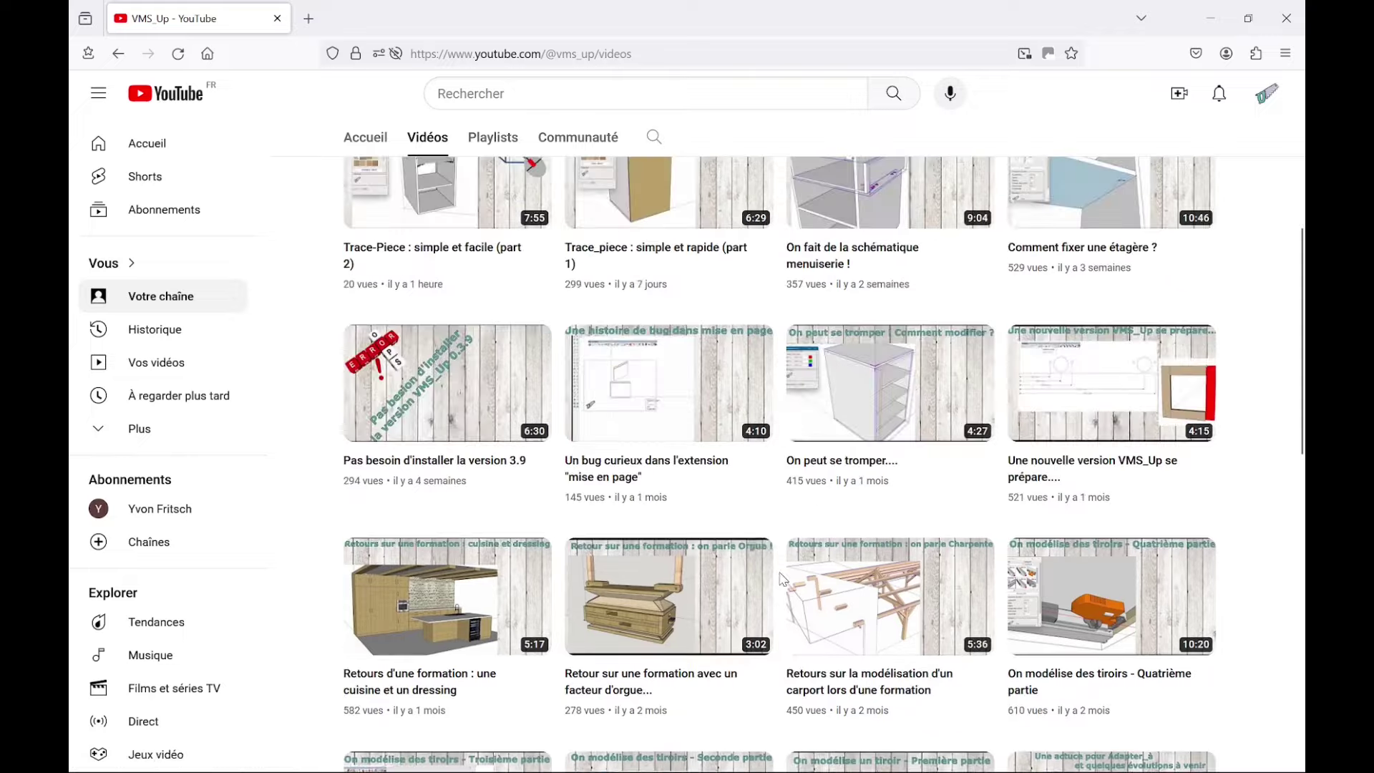
pyautogui.scroll(5, 680, 551)
pyautogui.scroll(2, 587, 540)
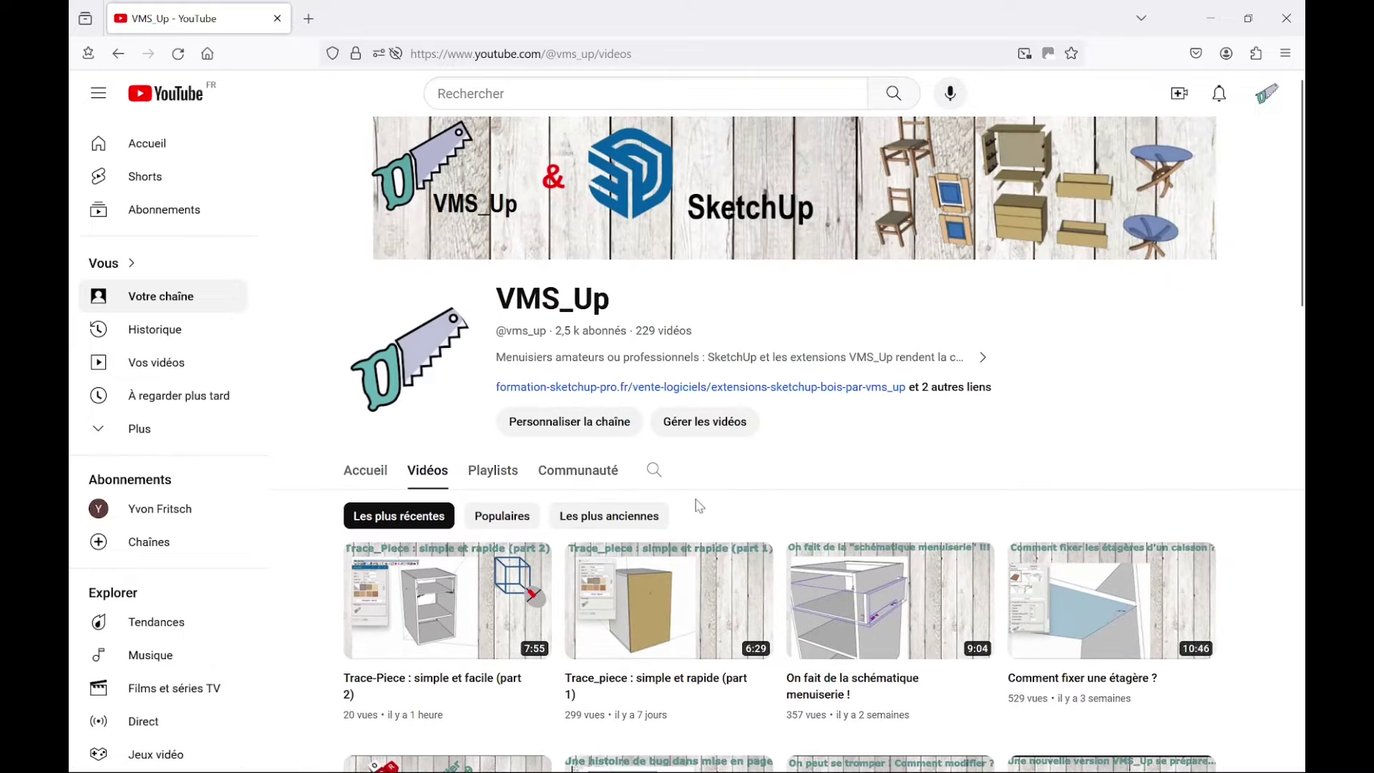
pyautogui.moveTo(446, 193)
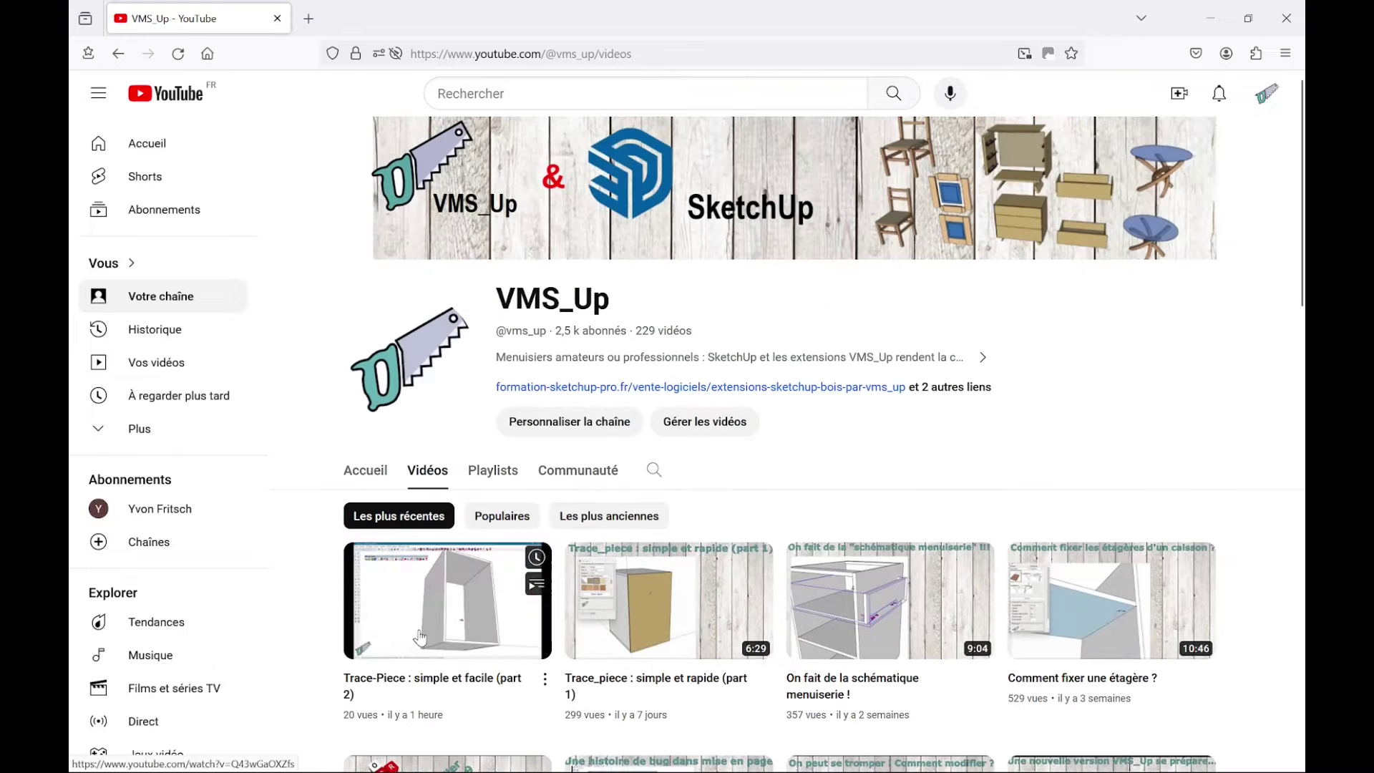
pyautogui.click(512, 474)
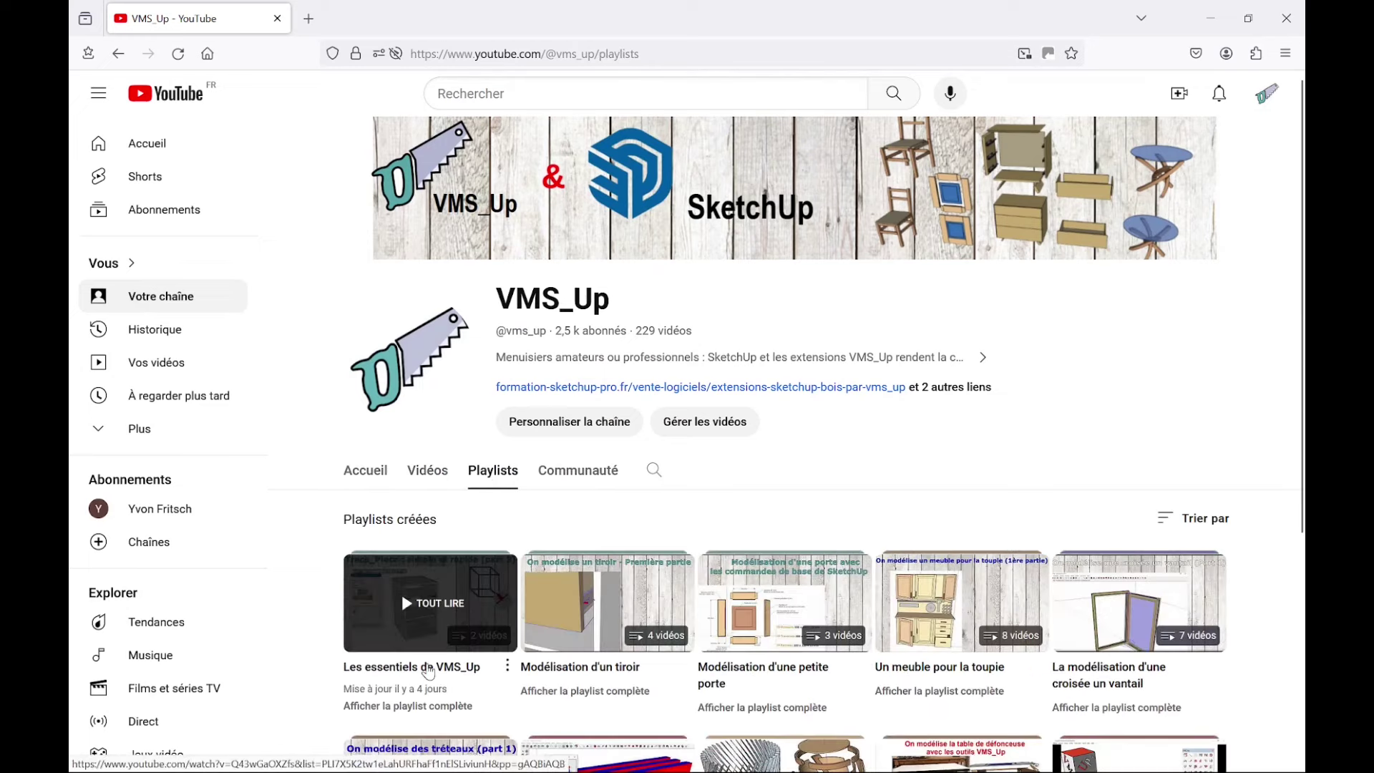
pyautogui.click(423, 709)
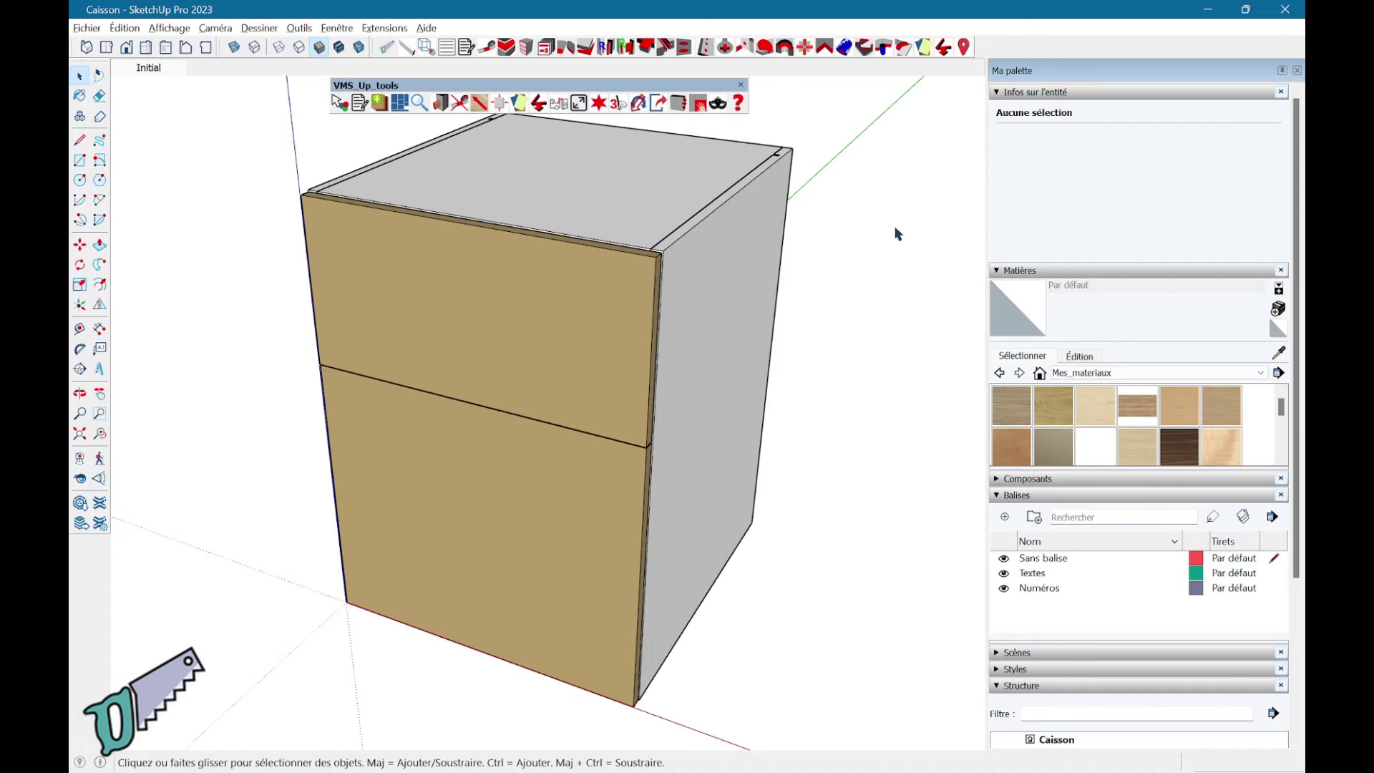
# - Turn X-ray on to inspect the drawer and shelf inside the cabinet, then turn it off
pyautogui.moveTo(670, 402); pyautogui.dragTo(980, 429, button='middle')
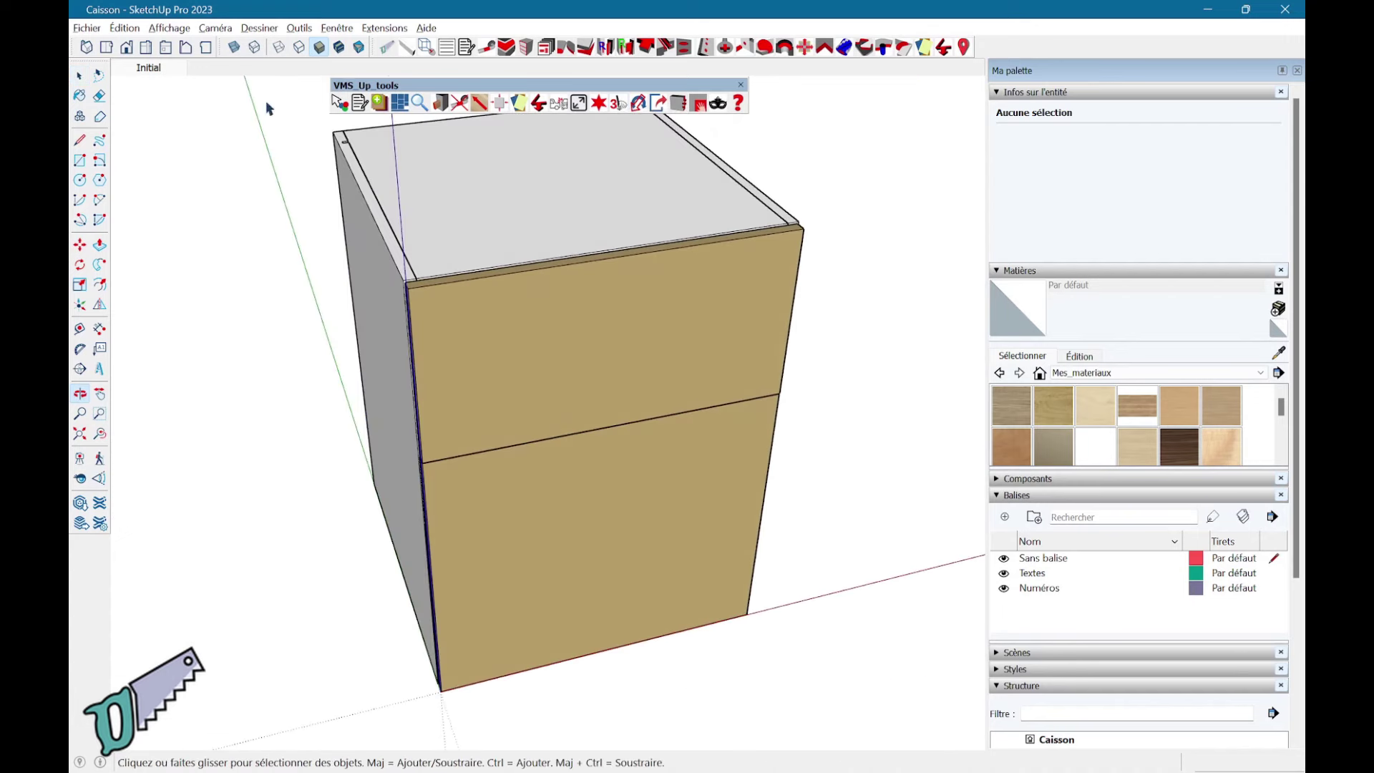
pyautogui.click(233, 50)
pyautogui.moveTo(837, 390)
pyautogui.mouseDown(button='middle')
pyautogui.moveTo(546, 276)
pyautogui.moveTo(378, 344)
pyautogui.moveTo(380, 294)
pyautogui.moveTo(273, 297)
pyautogui.moveTo(783, 378)
pyautogui.moveTo(238, 216)
pyautogui.mouseUp(button='middle')
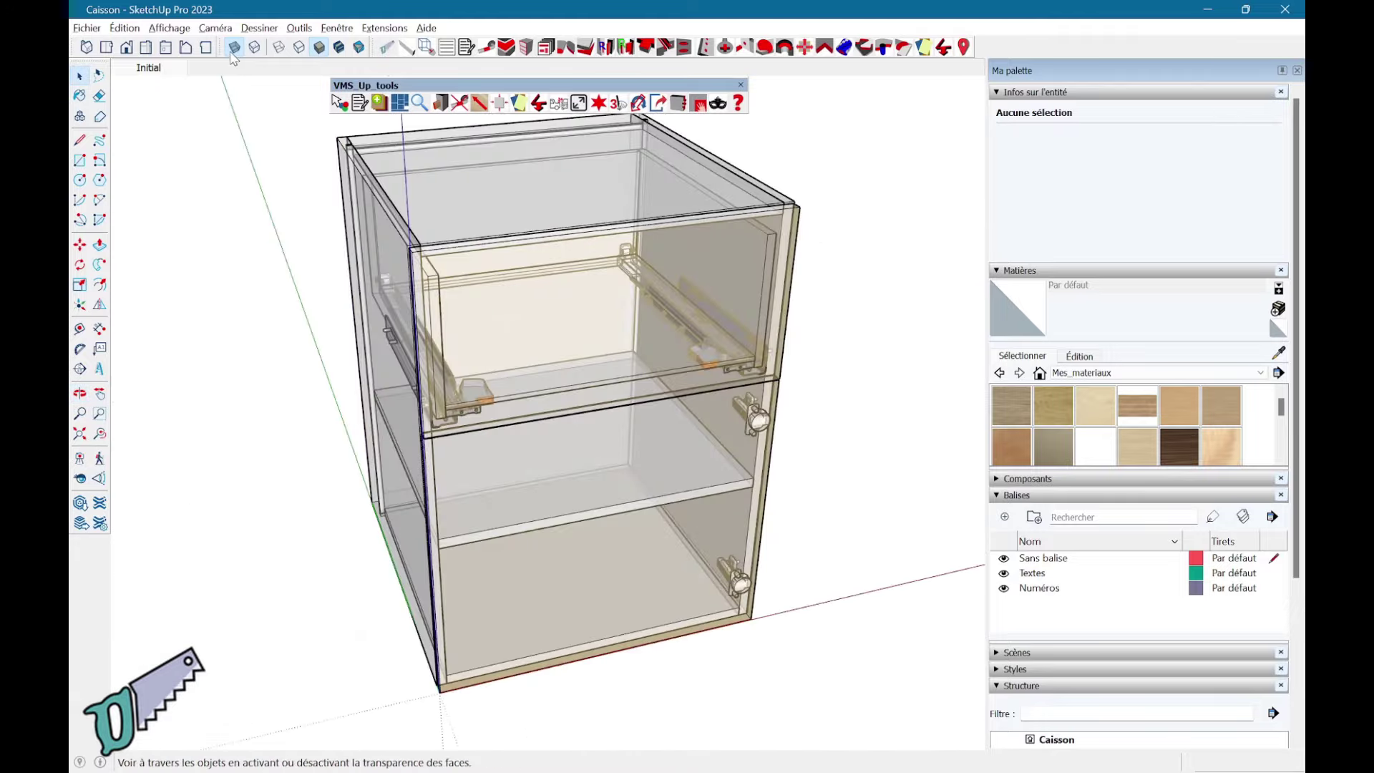
pyautogui.click(233, 48)
# - Check the top panel is solid component A_Bas (0,006 m³), then deselect it
pyautogui.moveTo(850, 266)
pyautogui.mouseDown(button='middle')
pyautogui.moveTo(806, 347)
pyautogui.moveTo(500, 331)
pyautogui.mouseUp(button='middle')
pyautogui.click(526, 280)
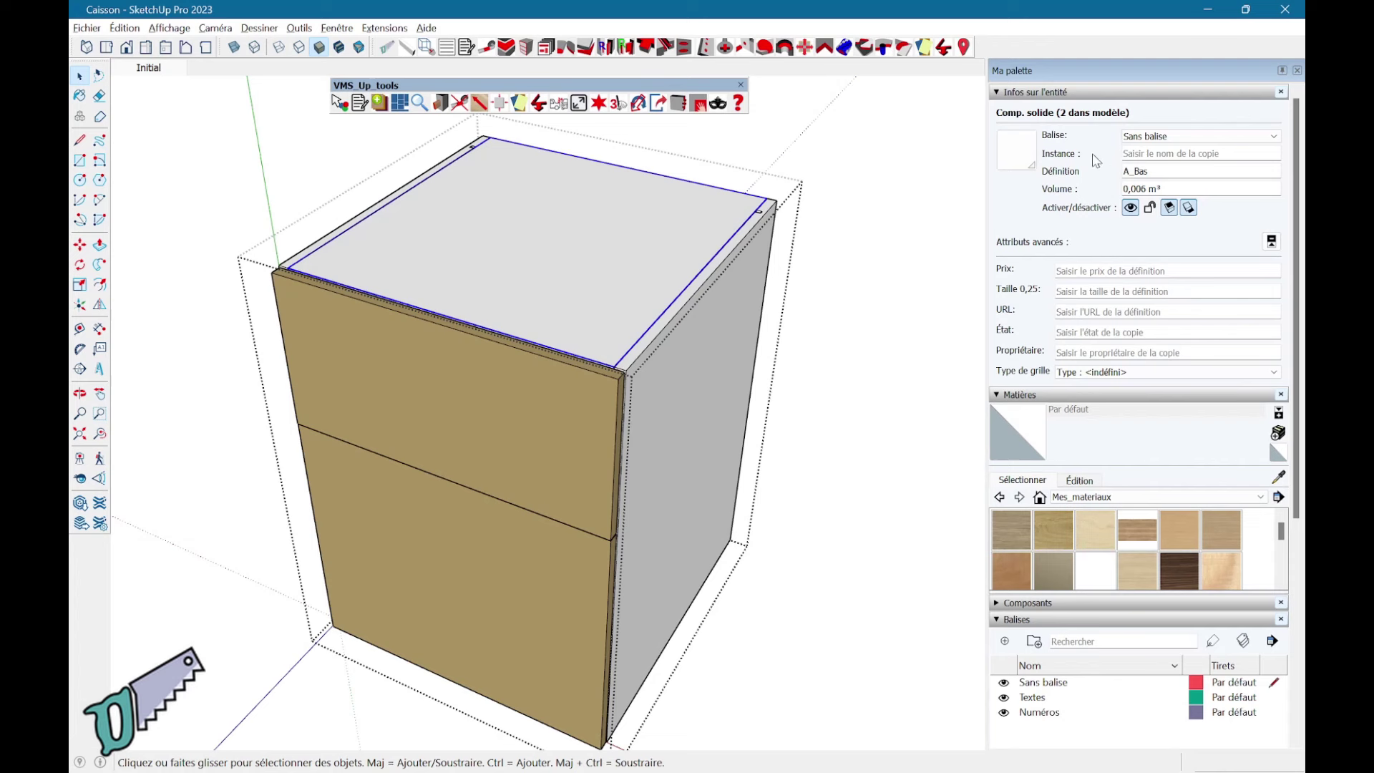
pyautogui.click(811, 162)
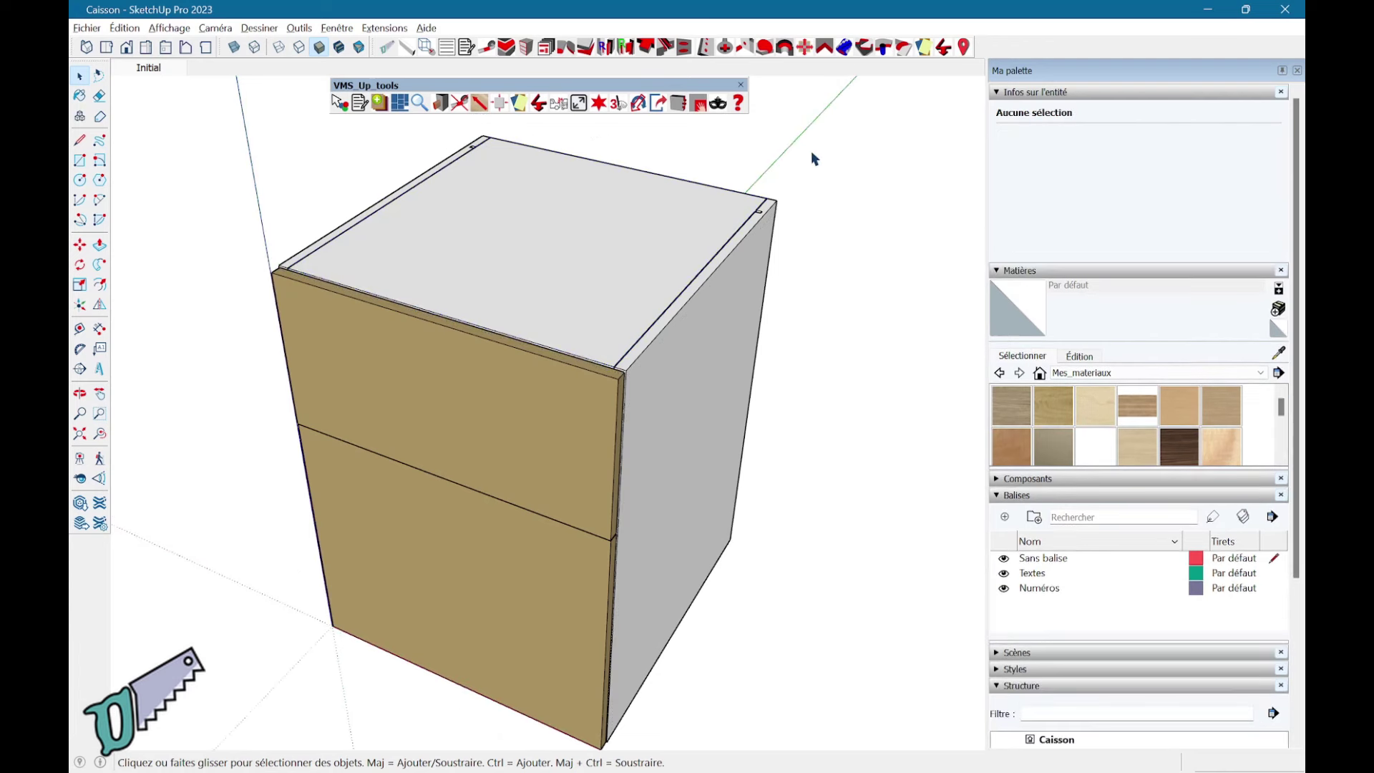
# - With the VMS_Up numbering tool, label the right side 1, top panel 2 and left side 3
pyautogui.click(620, 106)
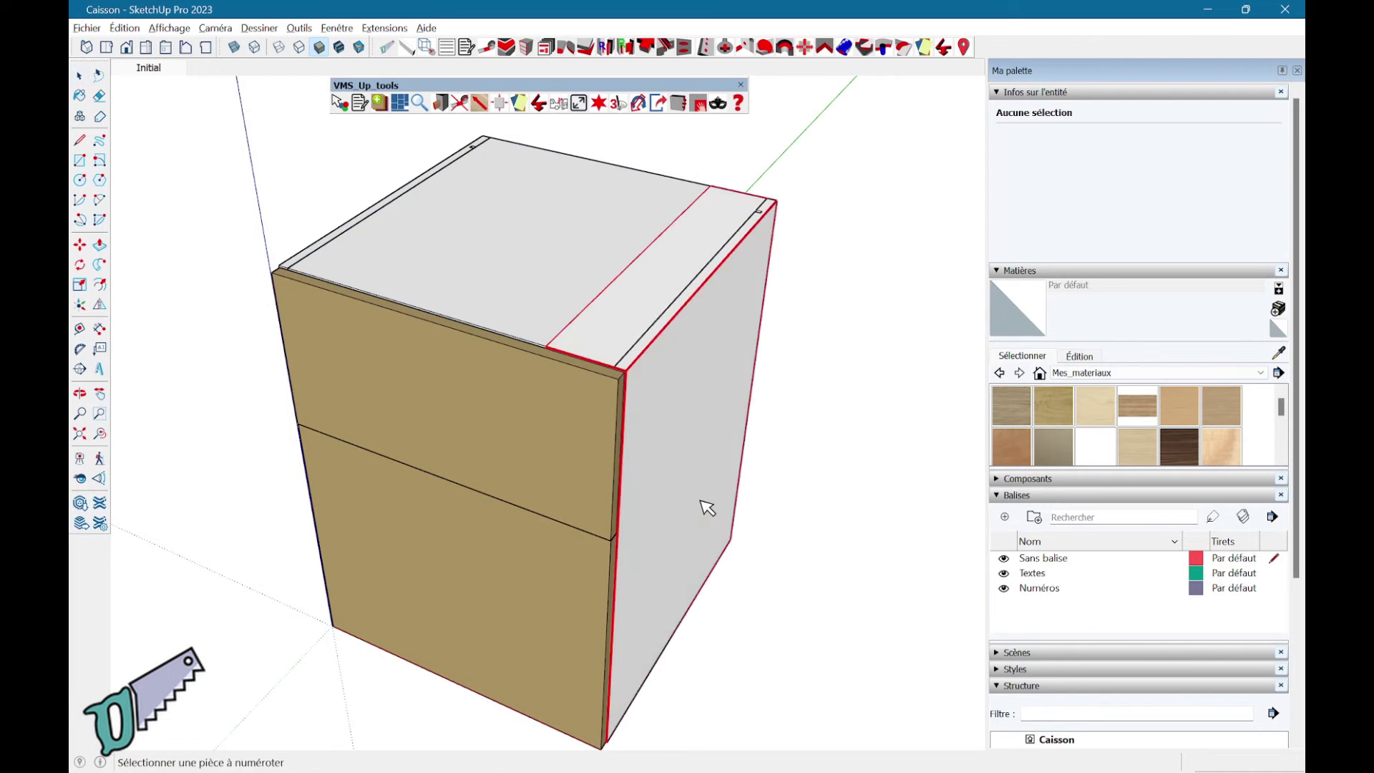
pyautogui.moveTo(707, 508)
pyautogui.mouseDown(button='middle')
pyautogui.moveTo(574, 451)
pyautogui.moveTo(622, 463)
pyautogui.mouseUp(button='middle')
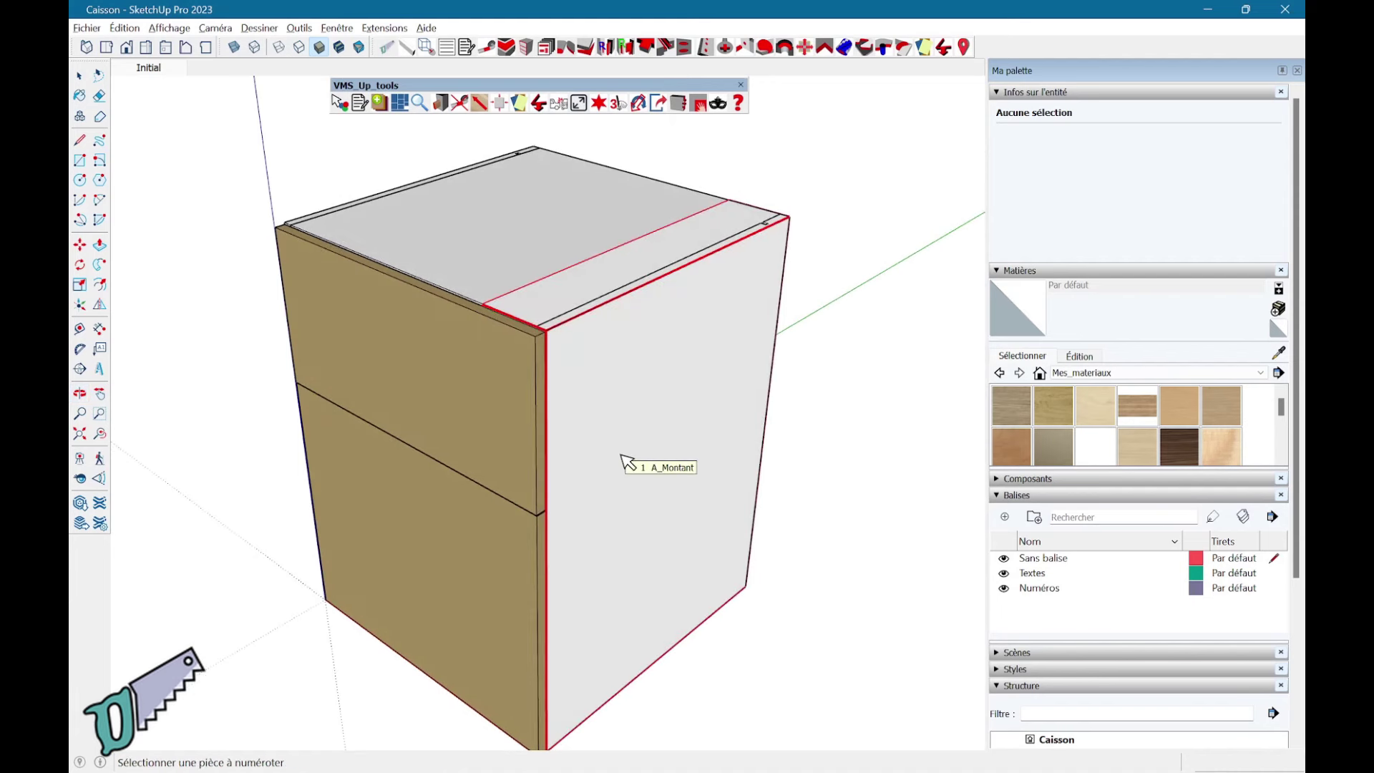
pyautogui.click(622, 456)
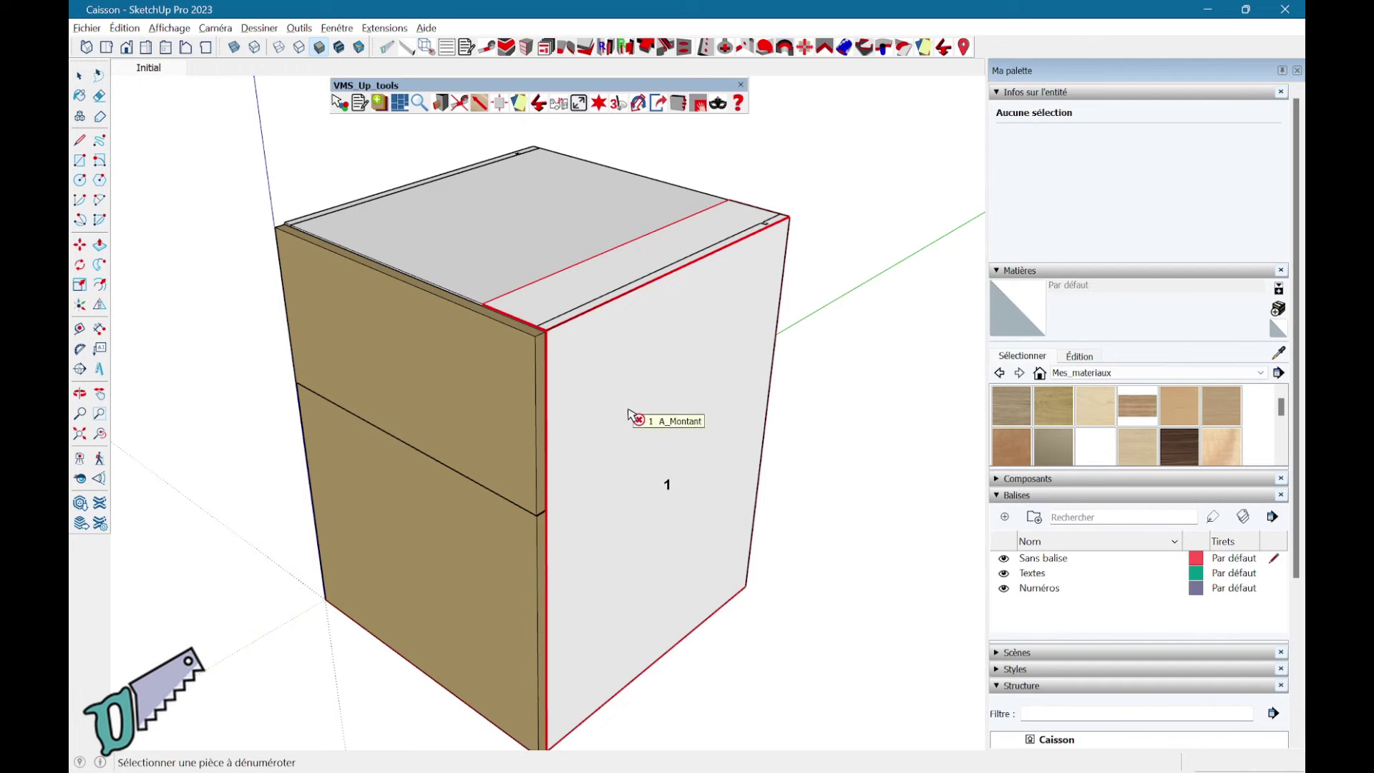
pyautogui.moveTo(613, 361)
pyautogui.mouseDown(button='middle')
pyautogui.moveTo(616, 417)
pyautogui.moveTo(557, 304)
pyautogui.mouseUp(button='middle')
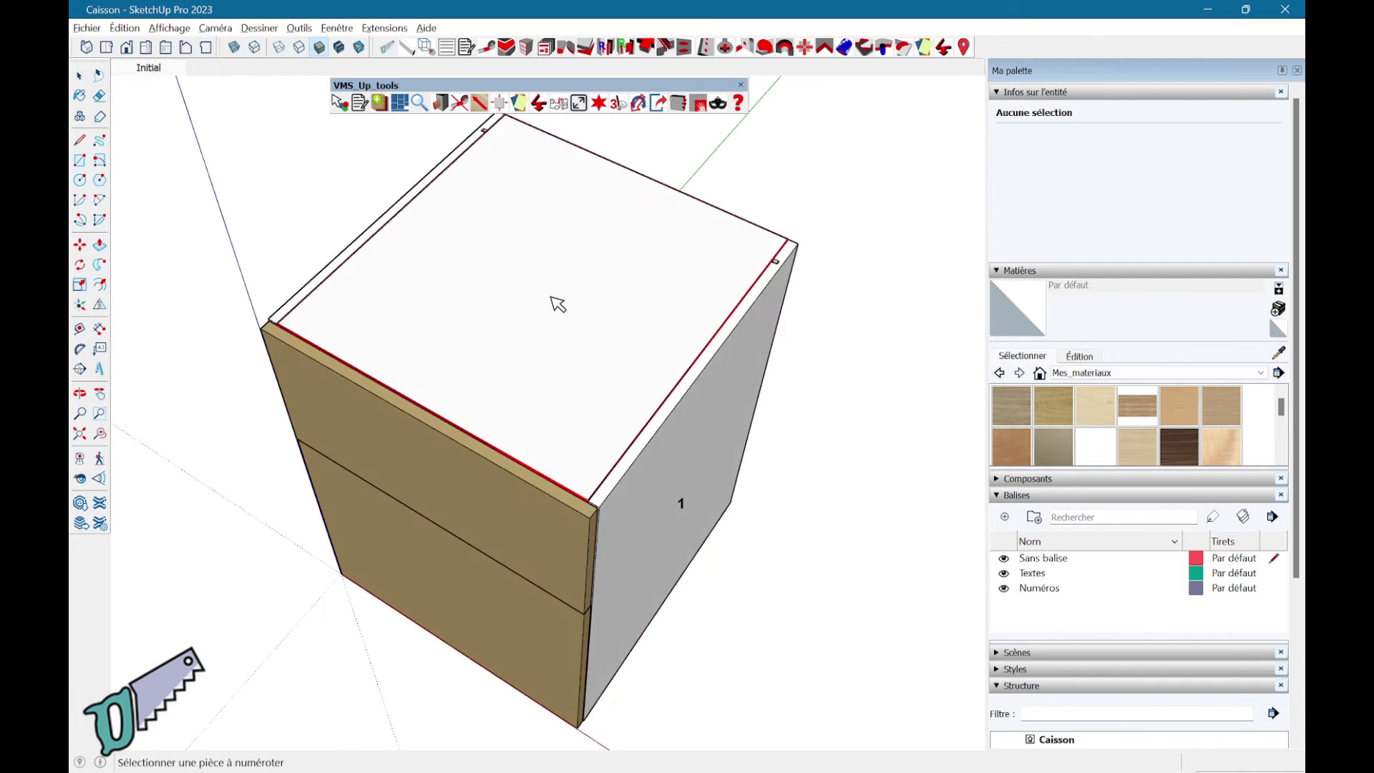
pyautogui.click(551, 299)
pyautogui.moveTo(428, 396)
pyautogui.mouseDown(button='middle')
pyautogui.moveTo(782, 272)
pyautogui.moveTo(606, 458)
pyautogui.mouseUp(button='middle')
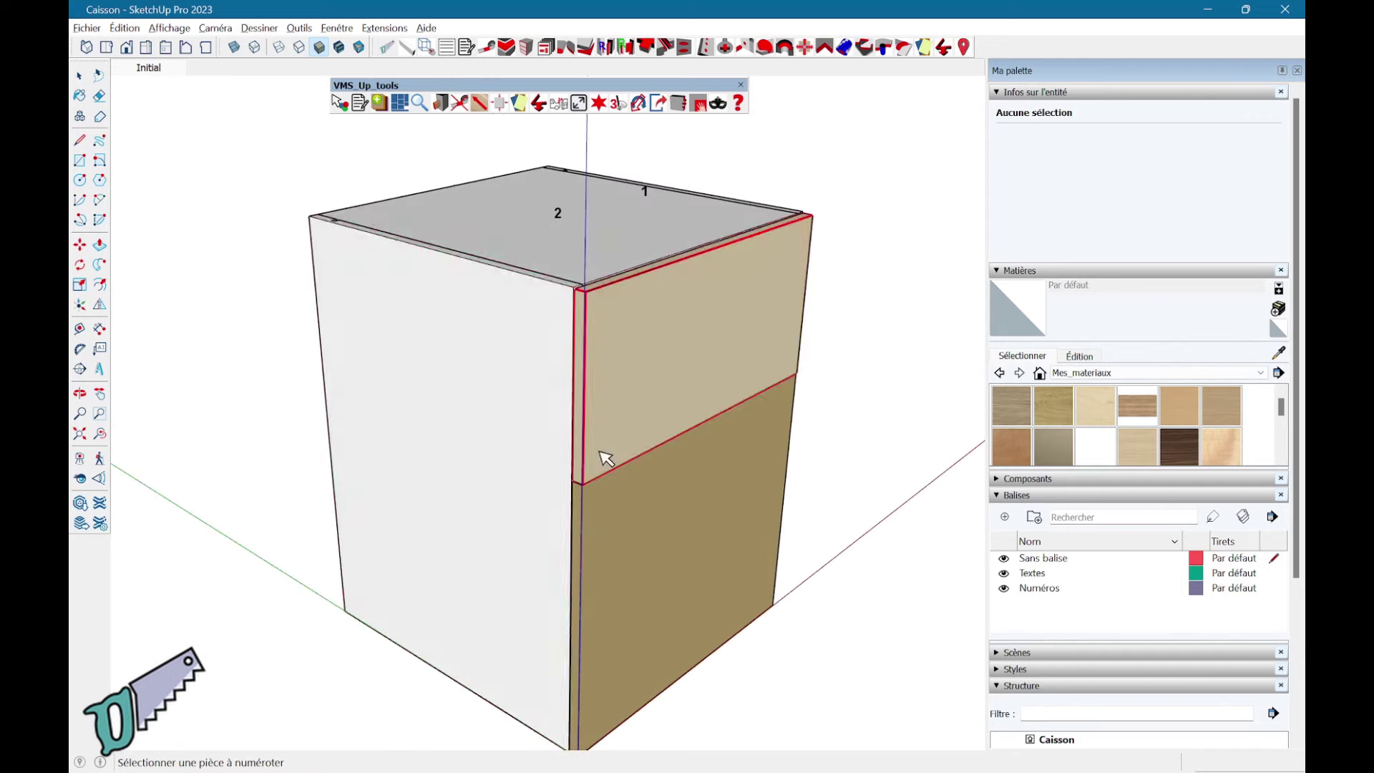
pyautogui.click(459, 477)
pyautogui.moveTo(568, 566)
pyautogui.mouseDown(button='middle')
pyautogui.moveTo(537, 255)
pyautogui.moveTo(537, 483)
pyautogui.mouseUp(button='middle')
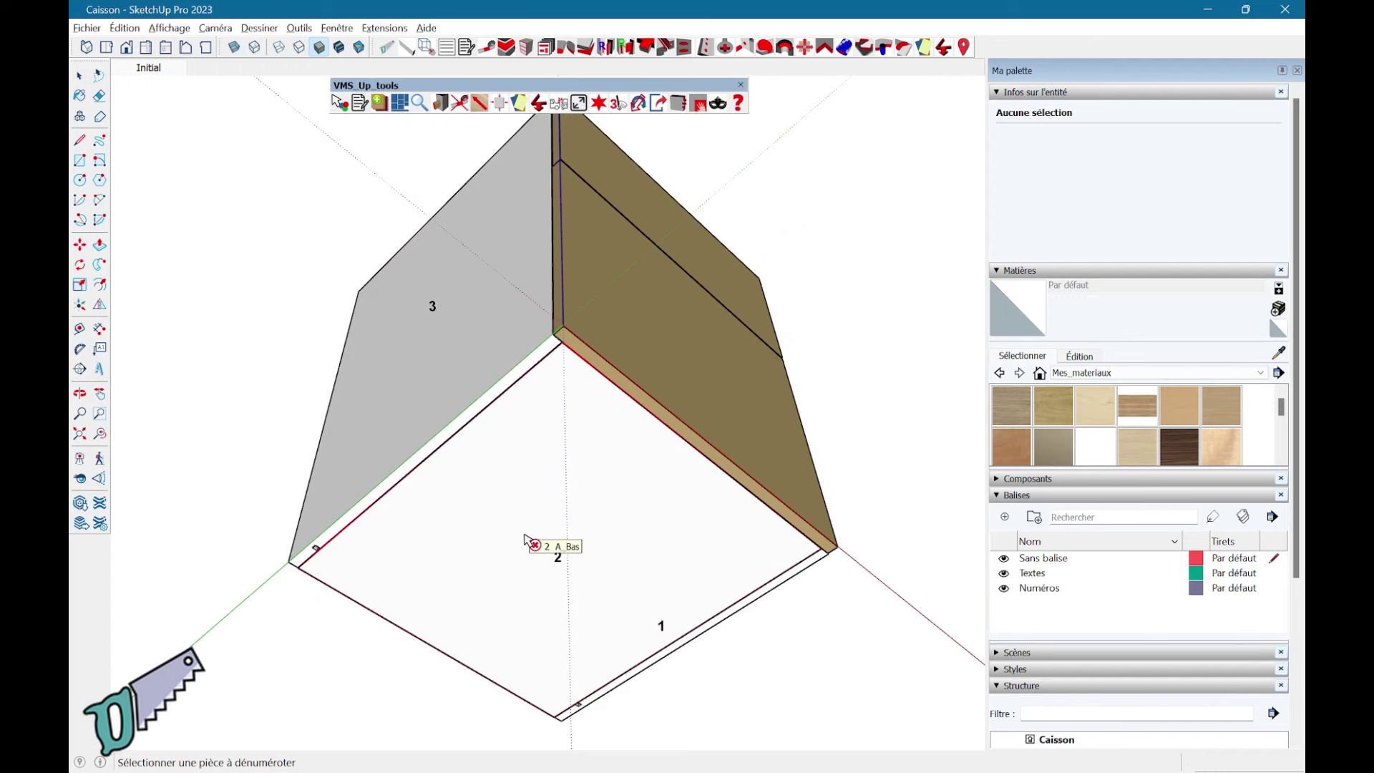
pyautogui.moveTo(526, 538)
pyautogui.mouseDown(button='middle')
pyautogui.moveTo(699, 184)
pyautogui.moveTo(669, 251)
pyautogui.moveTo(623, 583)
pyautogui.mouseUp(button='middle')
pyautogui.rightClick(871, 185)
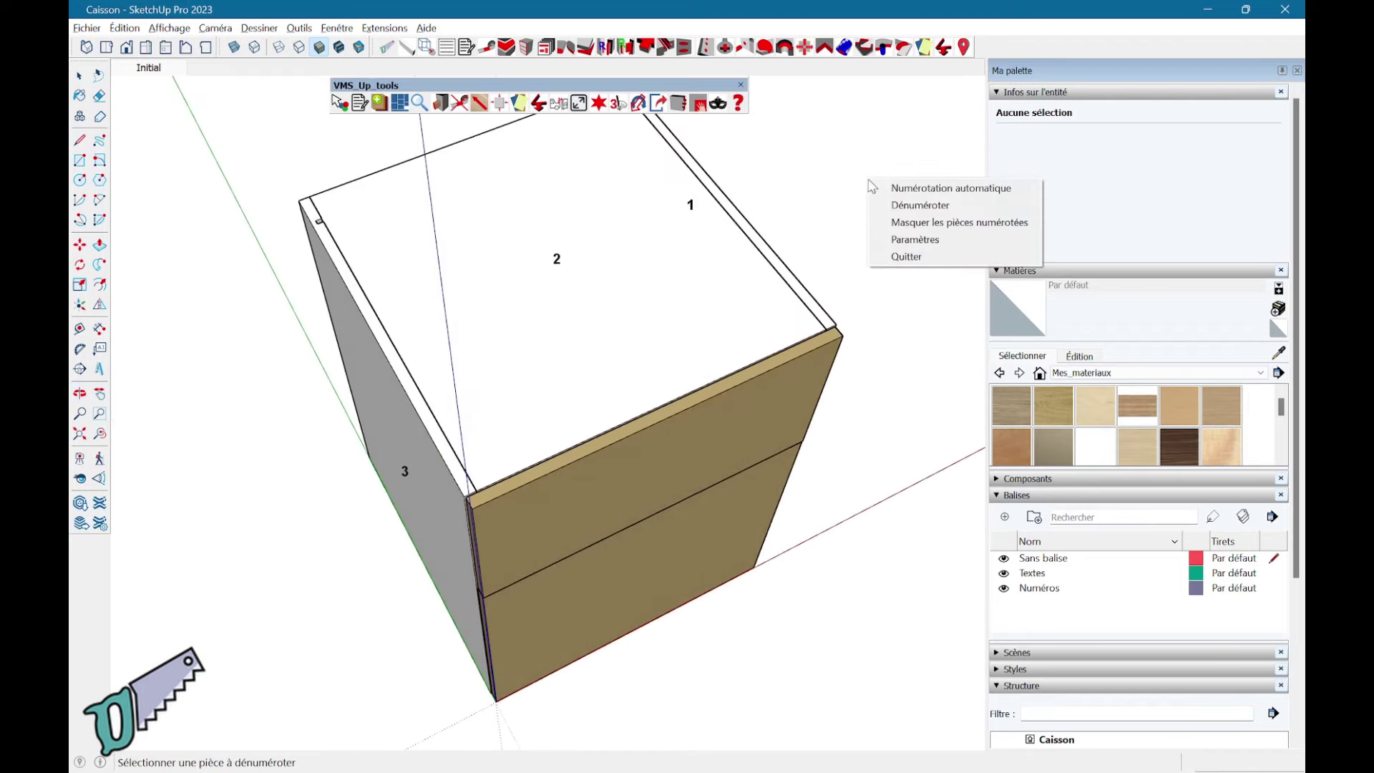
pyautogui.click(924, 240)
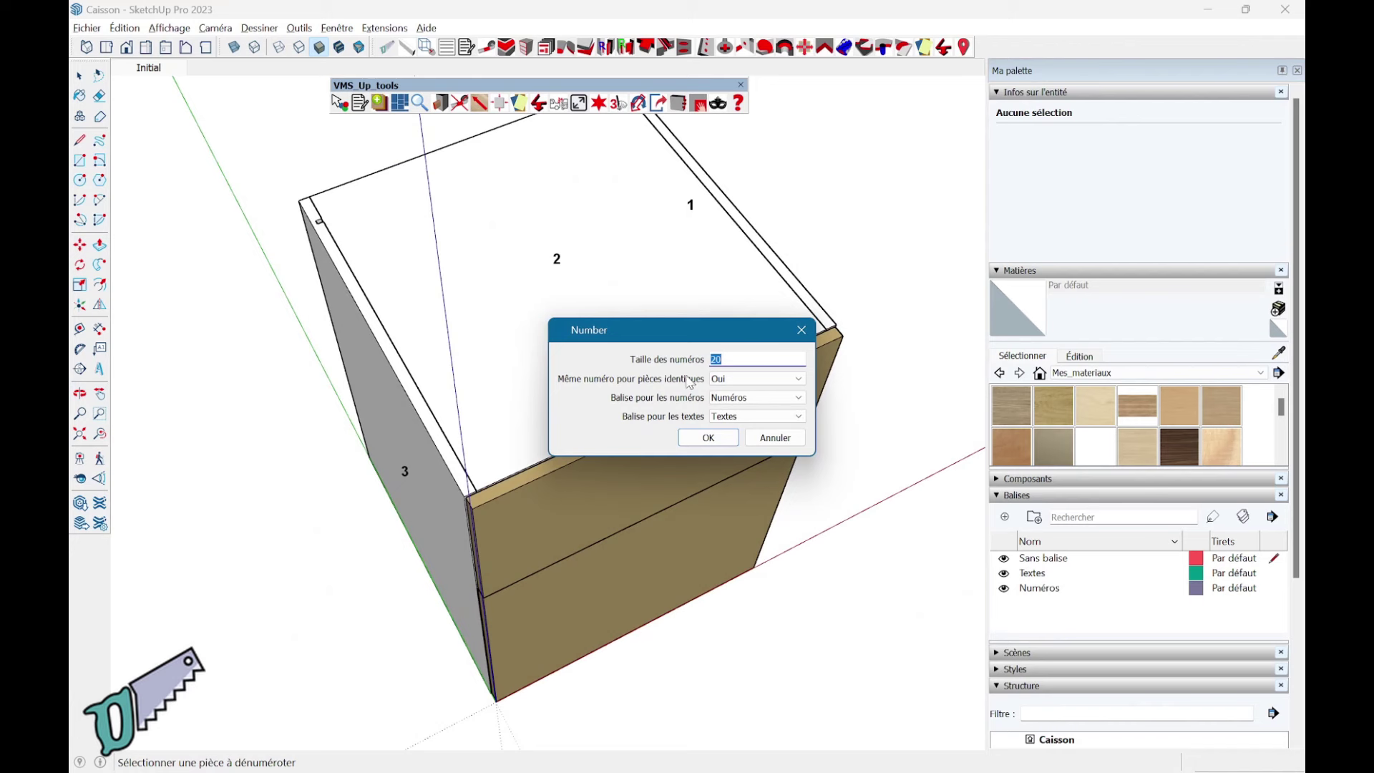
pyautogui.click(746, 379)
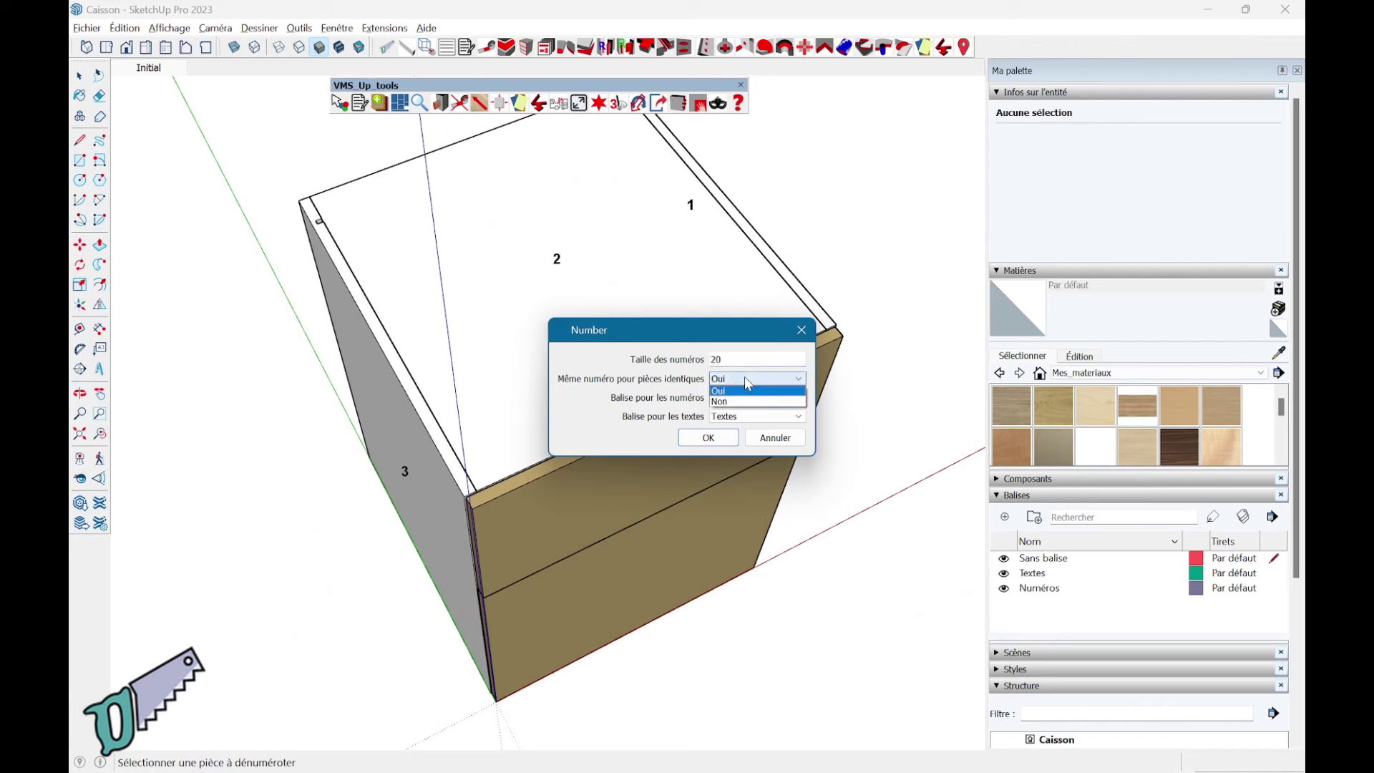
pyautogui.click(744, 377)
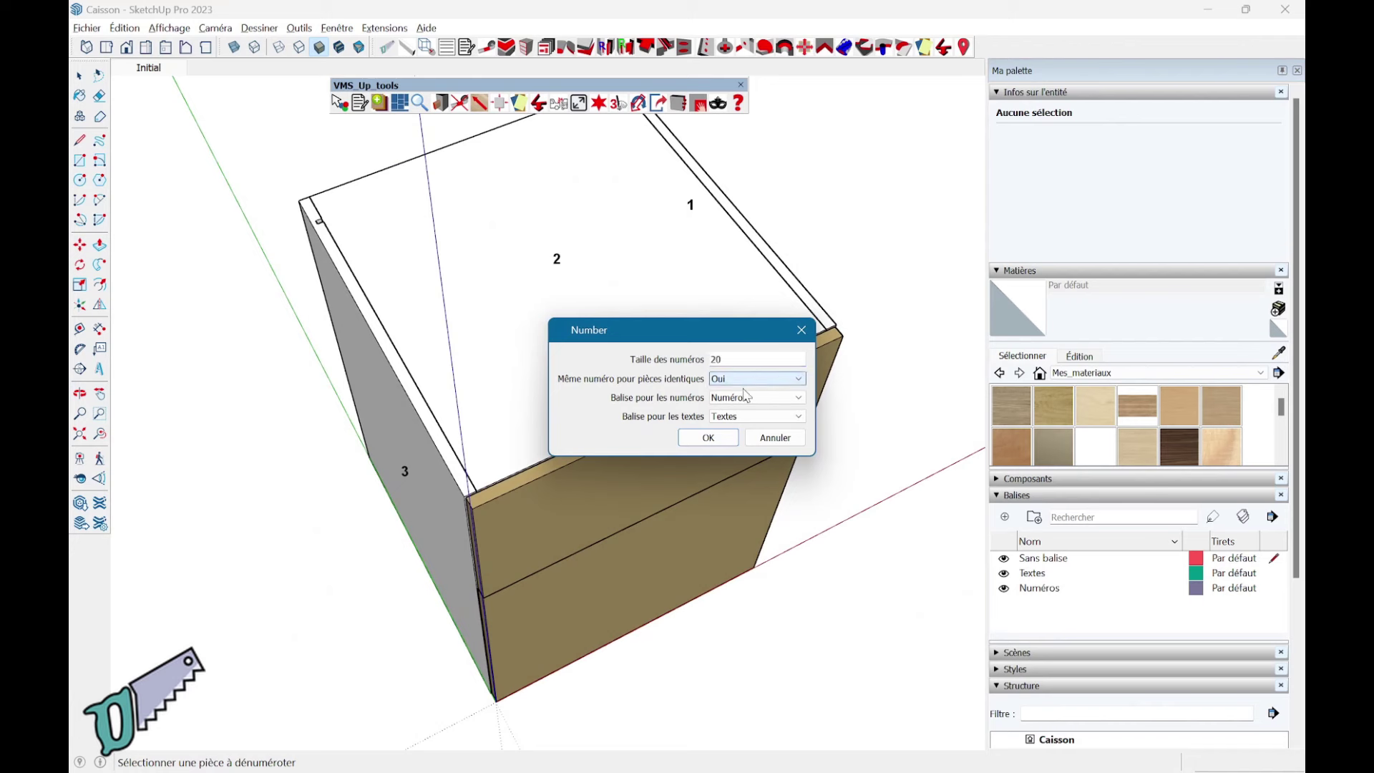
pyautogui.click(730, 441)
pyautogui.moveTo(398, 399)
pyautogui.mouseDown(button='middle')
pyautogui.moveTo(1187, 221)
pyautogui.moveTo(353, 449)
pyautogui.mouseUp(button='middle')
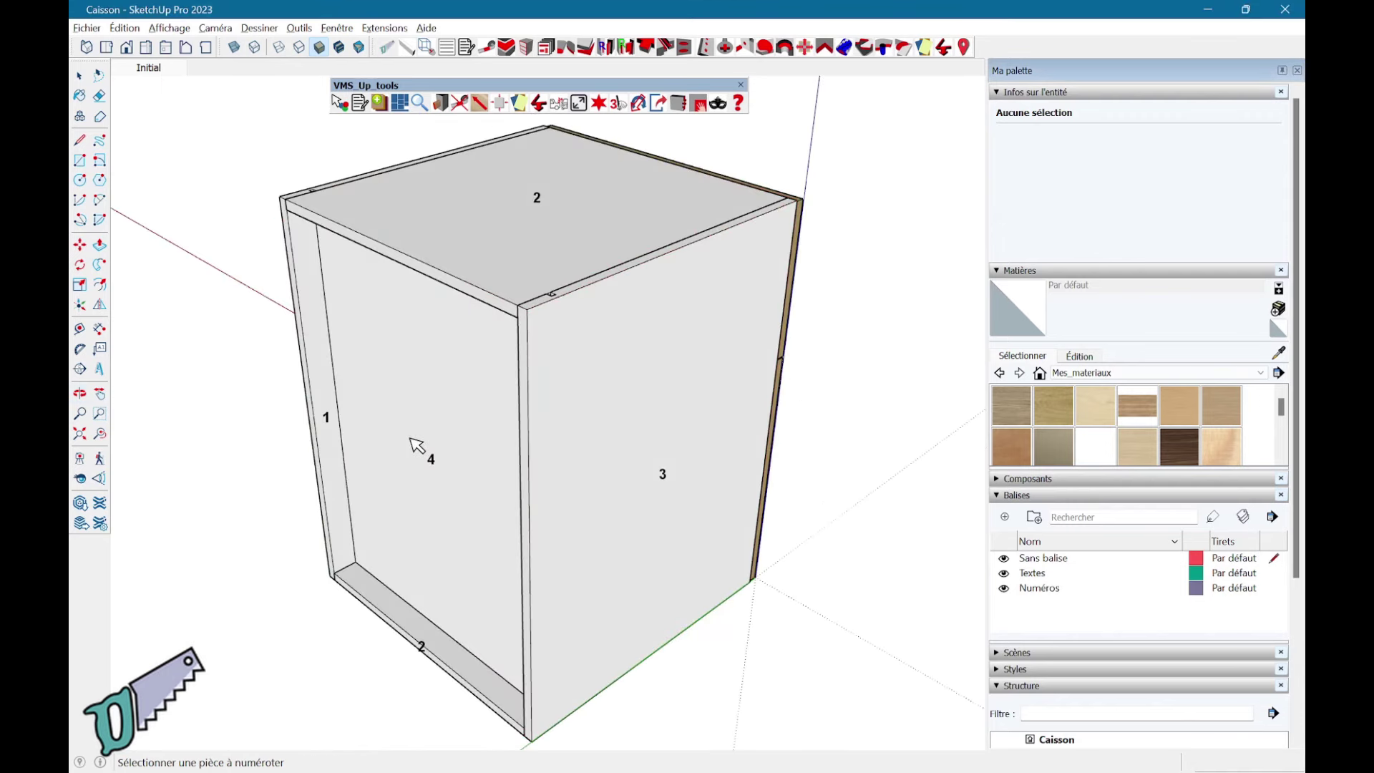
# - Hide the numbered pieces, the shelf and the lower front, then show everything again
pyautogui.moveTo(849, 312)
pyautogui.mouseDown(button='middle')
pyautogui.moveTo(392, 307)
pyautogui.moveTo(914, 264)
pyautogui.mouseUp(button='middle')
pyautogui.rightClick(916, 265)
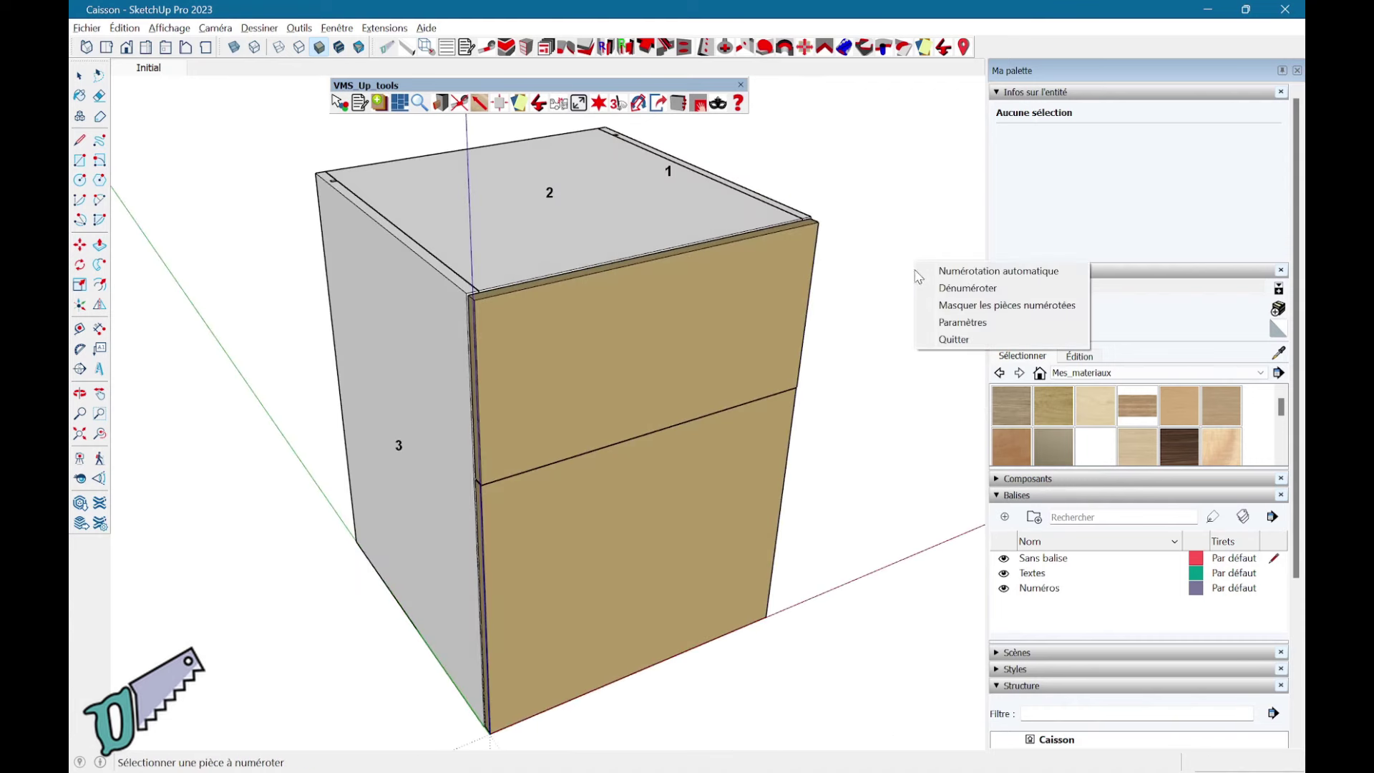
pyautogui.click(951, 306)
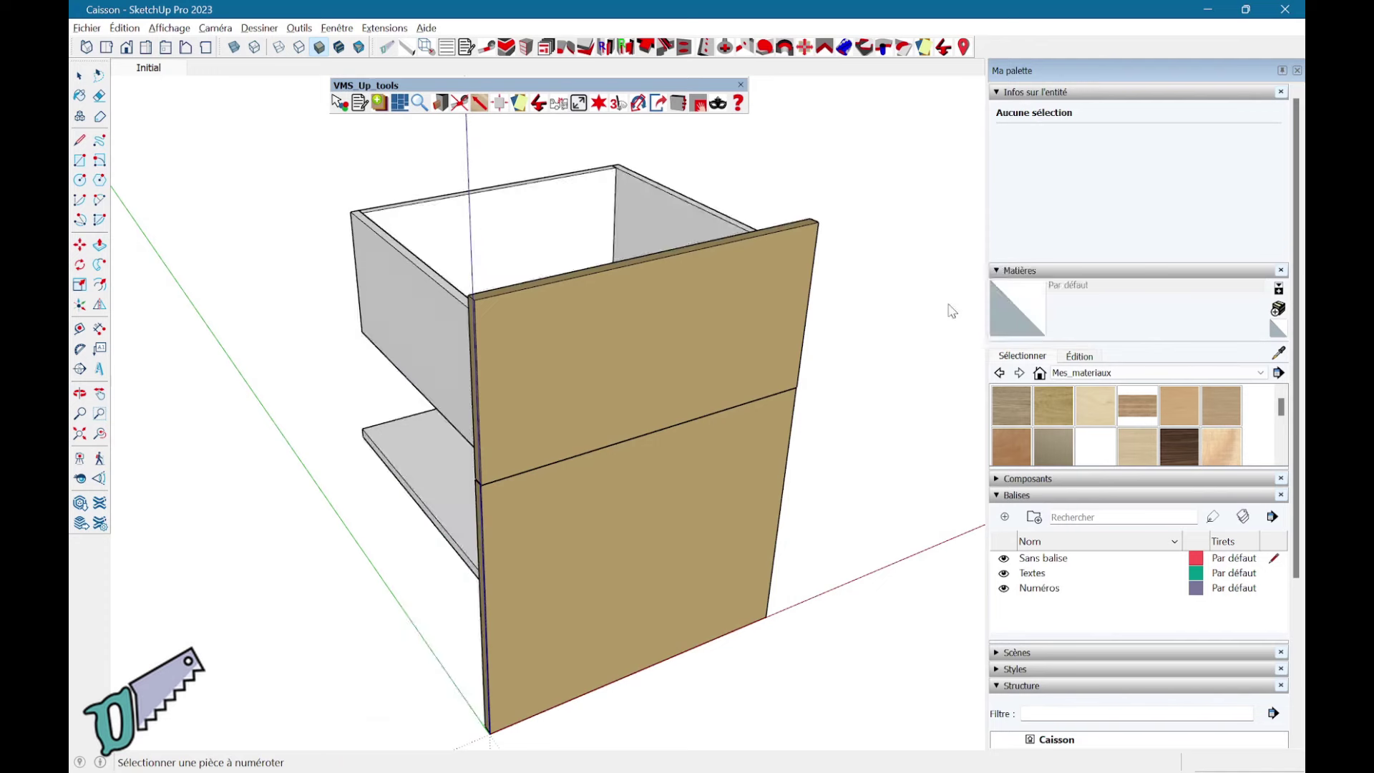
pyautogui.moveTo(879, 216); pyautogui.dragTo(604, 285, button='middle')
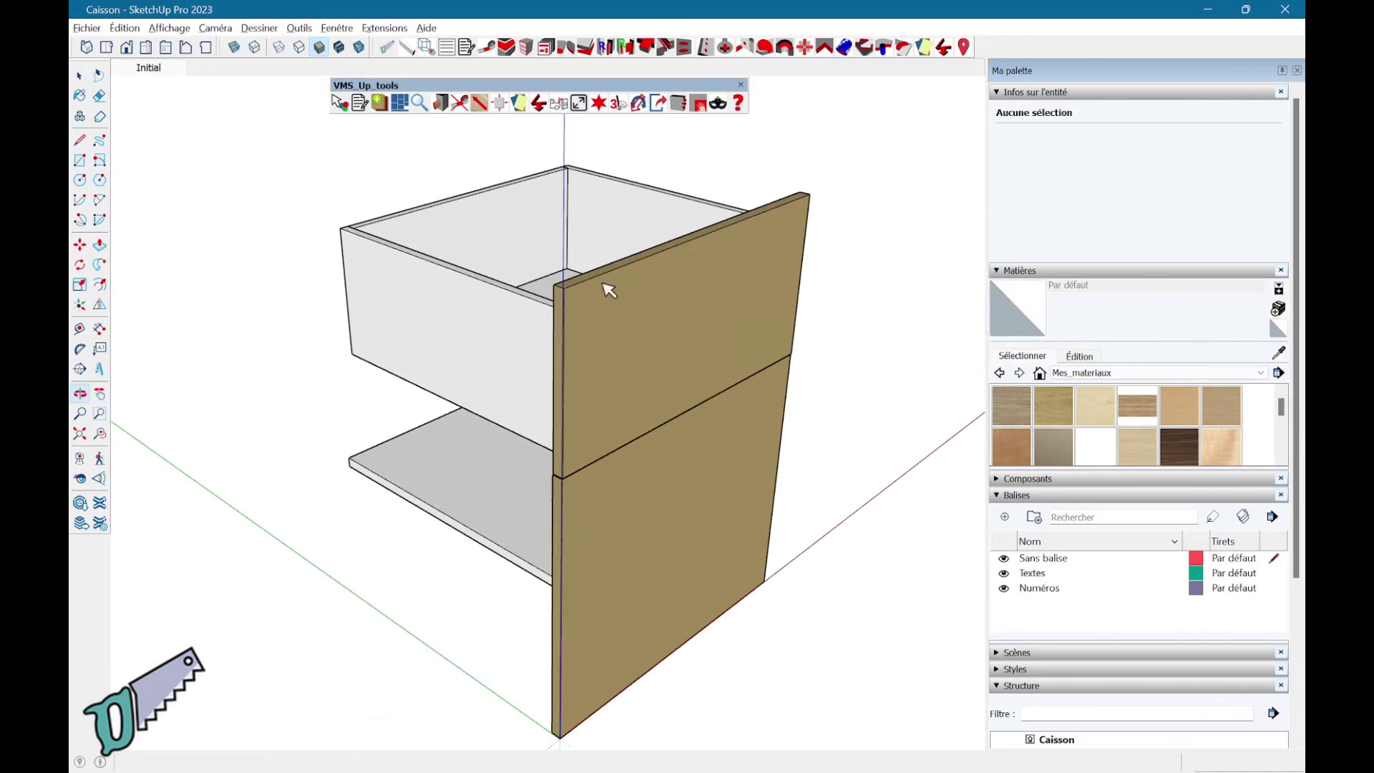
pyautogui.moveTo(227, 605)
pyautogui.mouseDown(button='middle')
pyautogui.moveTo(551, 613)
pyautogui.moveTo(587, 473)
pyautogui.mouseUp(button='middle')
pyautogui.click(587, 474)
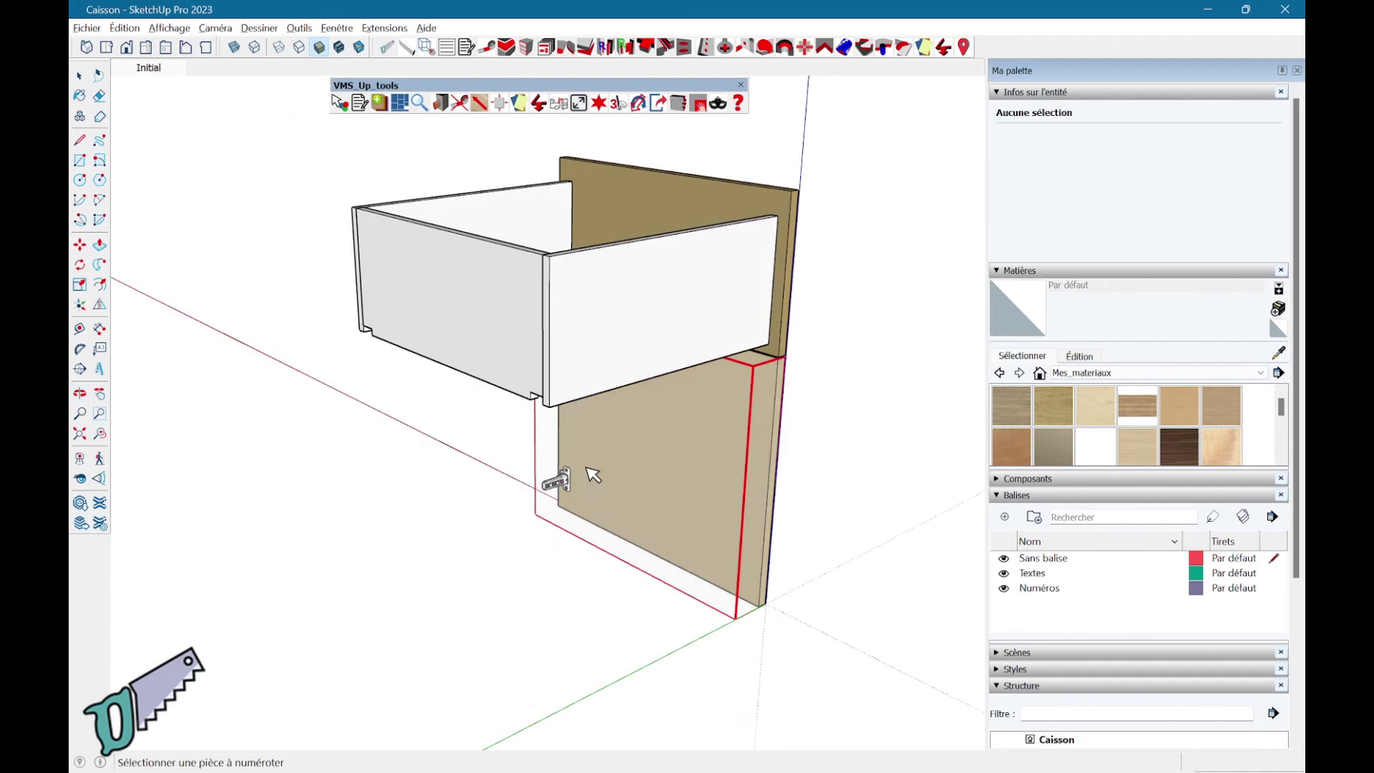
pyautogui.click(677, 455)
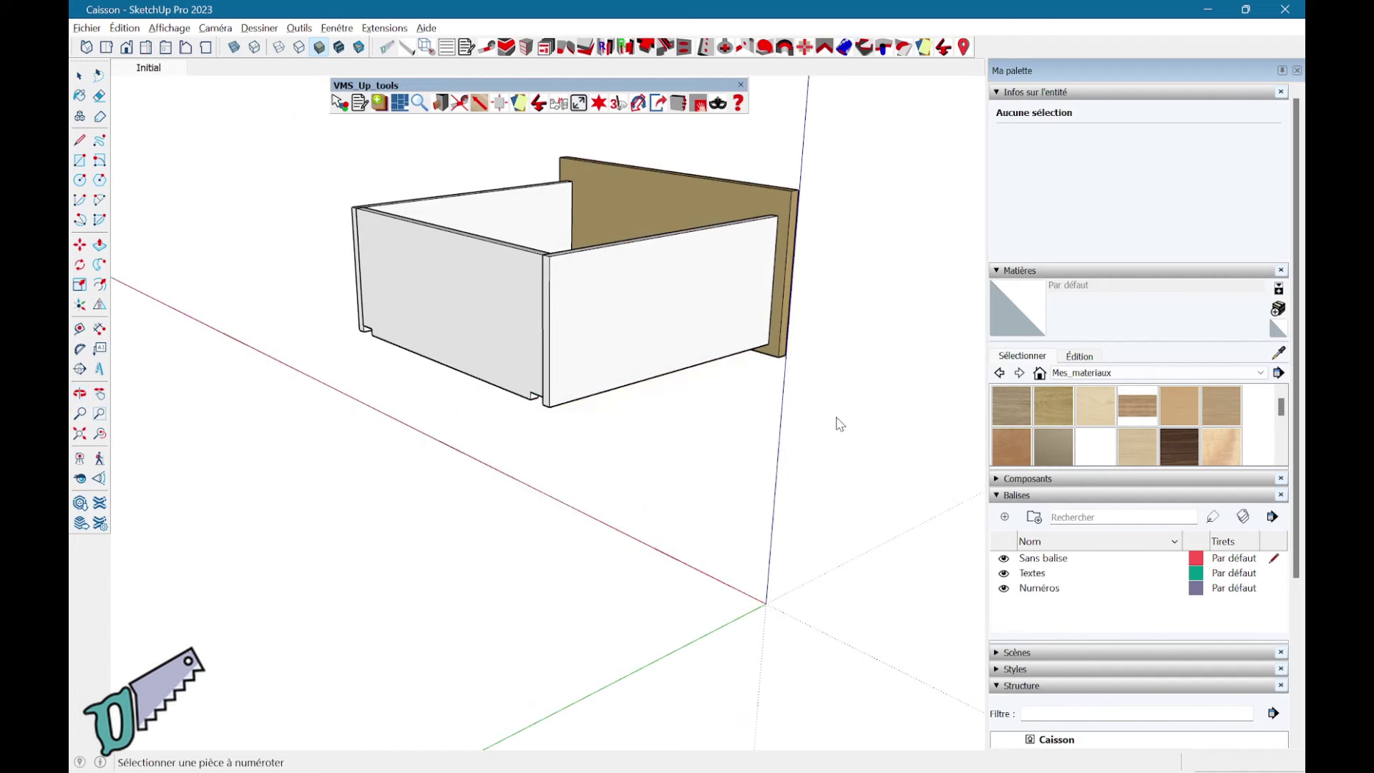
pyautogui.press('space')
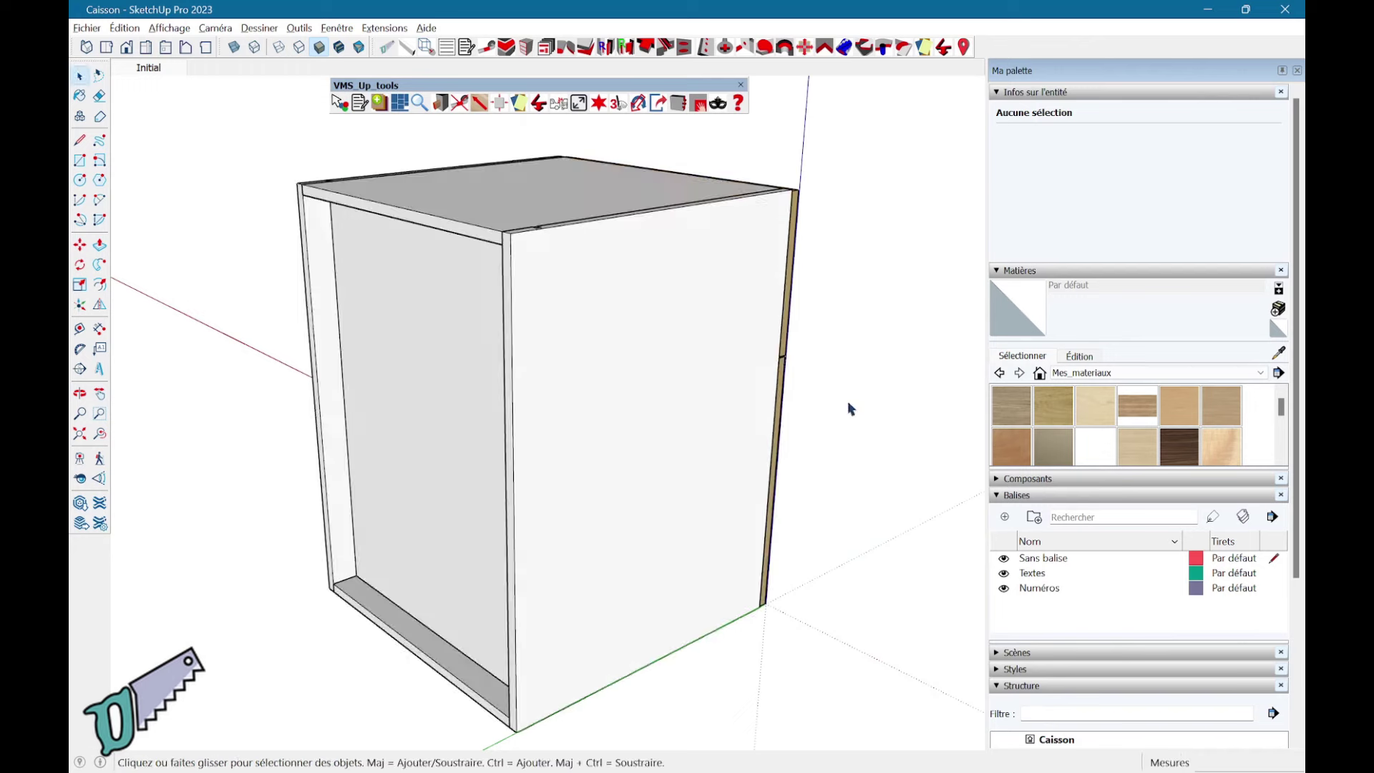
# - Hide the numbered parts again so only the unnumbered drawer remains visible
pyautogui.moveTo(849, 409); pyautogui.dragTo(613, 429, button='middle')
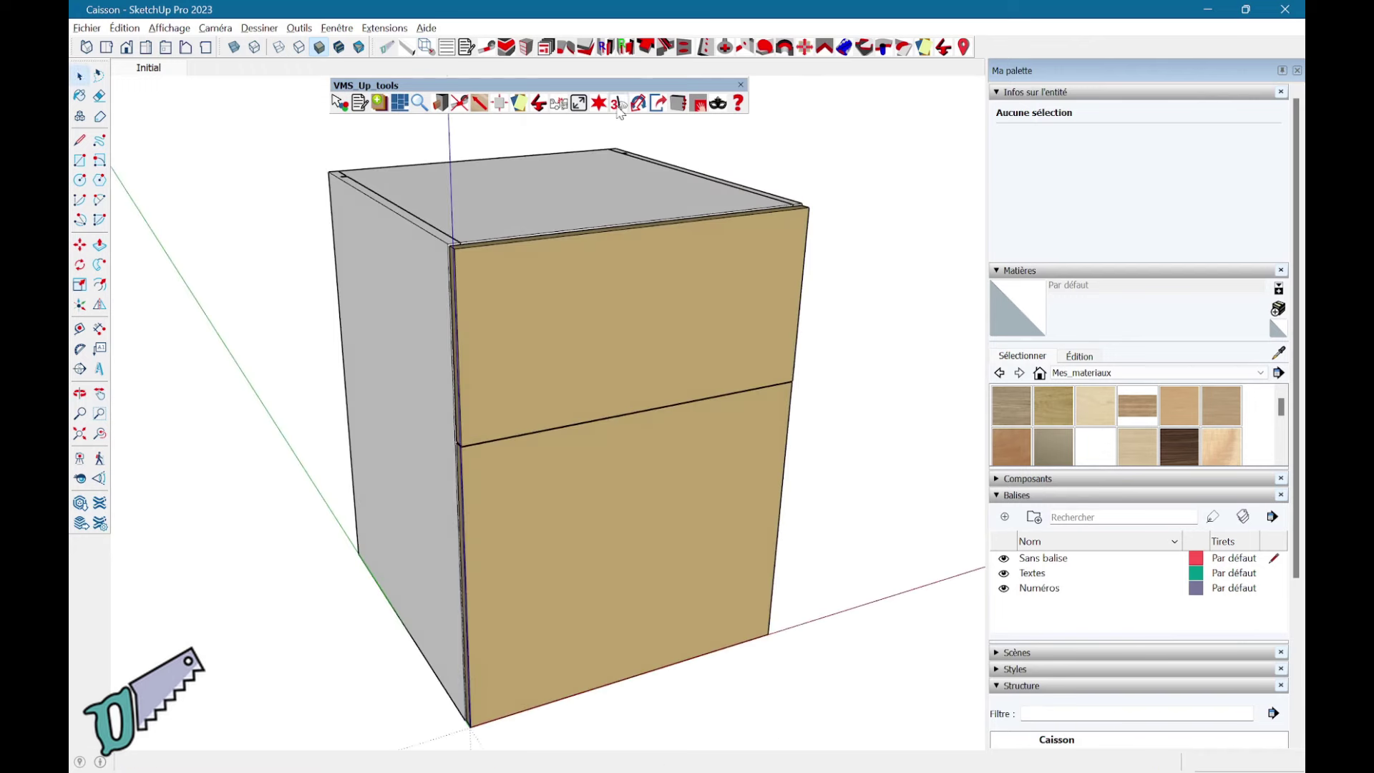
pyautogui.rightClick(883, 253)
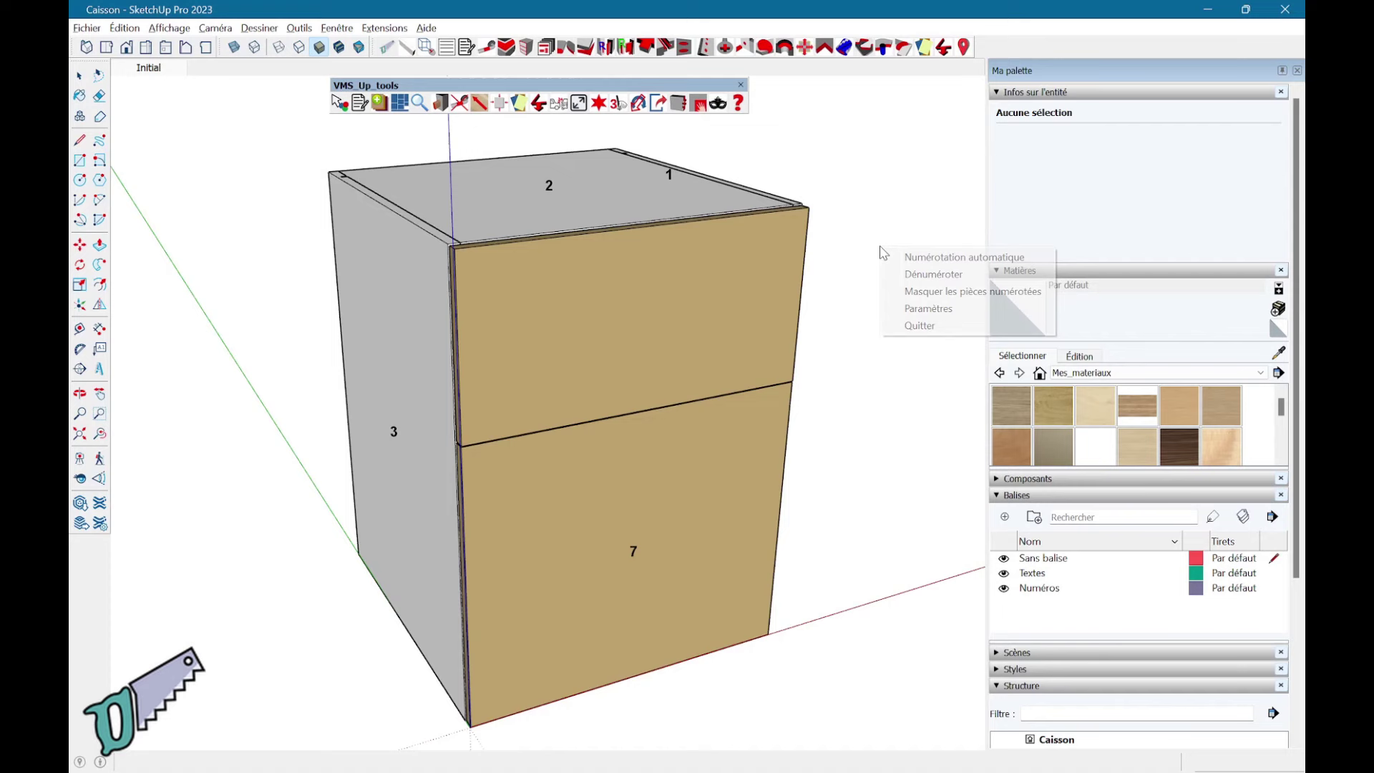
pyautogui.click(916, 294)
pyautogui.moveTo(908, 282)
pyautogui.mouseDown(button='middle')
pyautogui.moveTo(822, 396)
pyautogui.moveTo(374, 484)
pyautogui.moveTo(273, 461)
pyautogui.moveTo(445, 414)
pyautogui.mouseUp(button='middle')
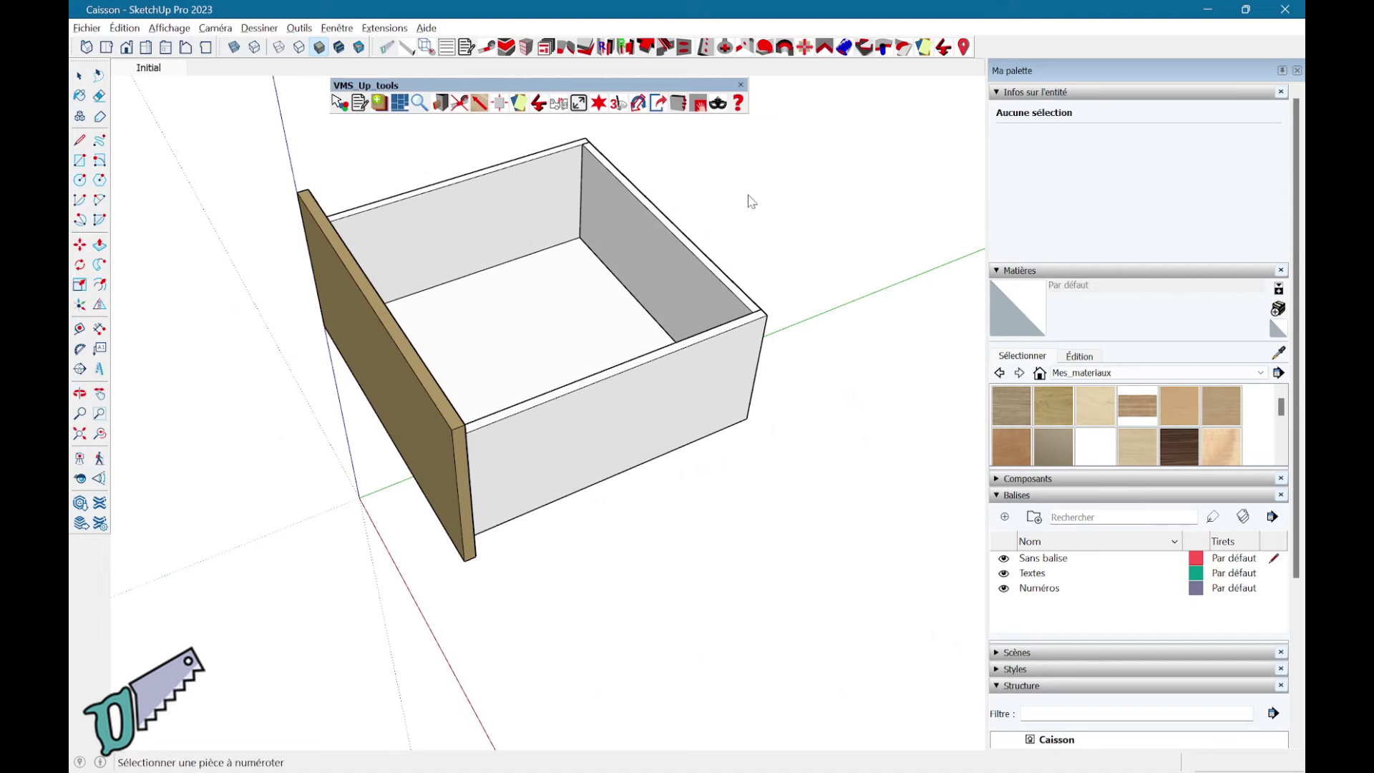
# - Auto-number the drawer's parts 8 to 11 and return to the whole cabinet
pyautogui.rightClick(778, 227)
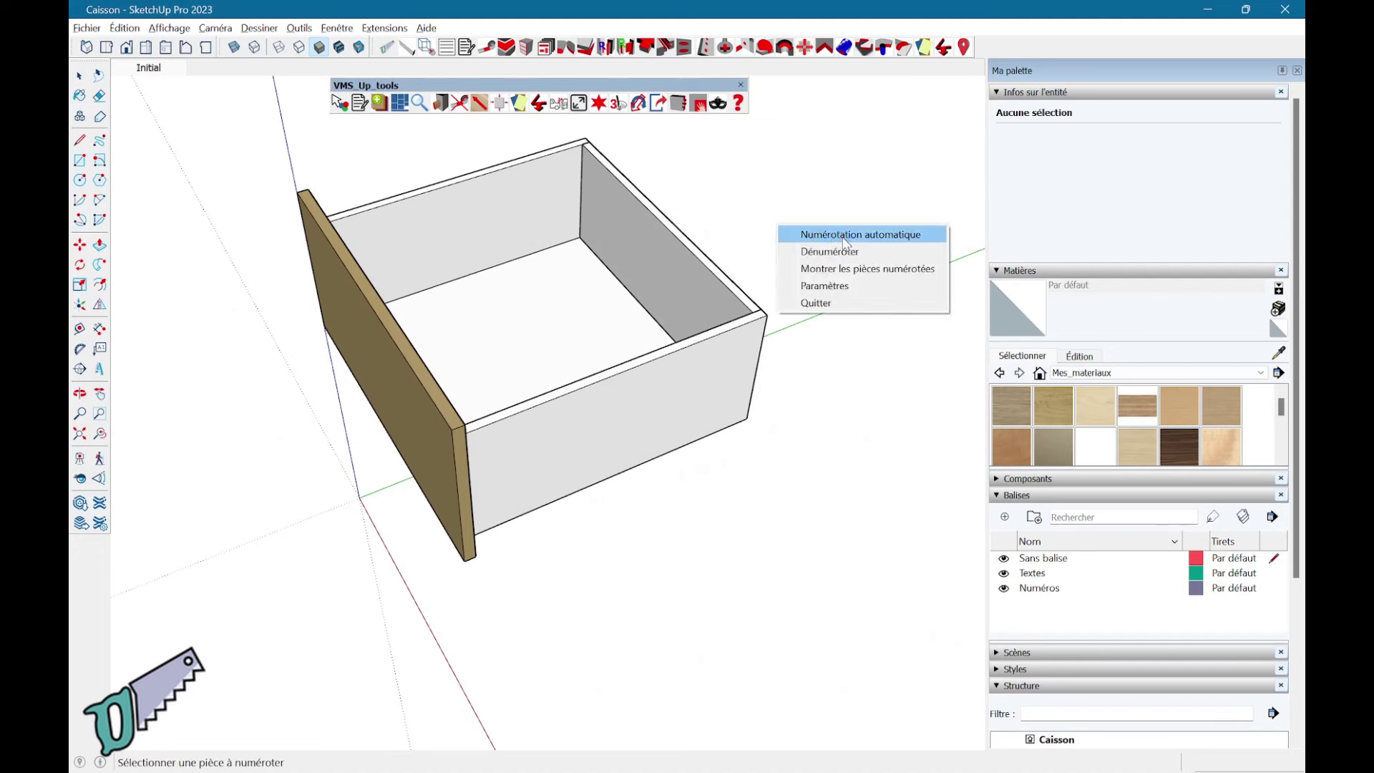
pyautogui.click(849, 238)
pyautogui.moveTo(589, 304)
pyautogui.mouseDown(button='middle')
pyautogui.moveTo(637, 269)
pyautogui.moveTo(713, 265)
pyautogui.mouseUp(button='middle')
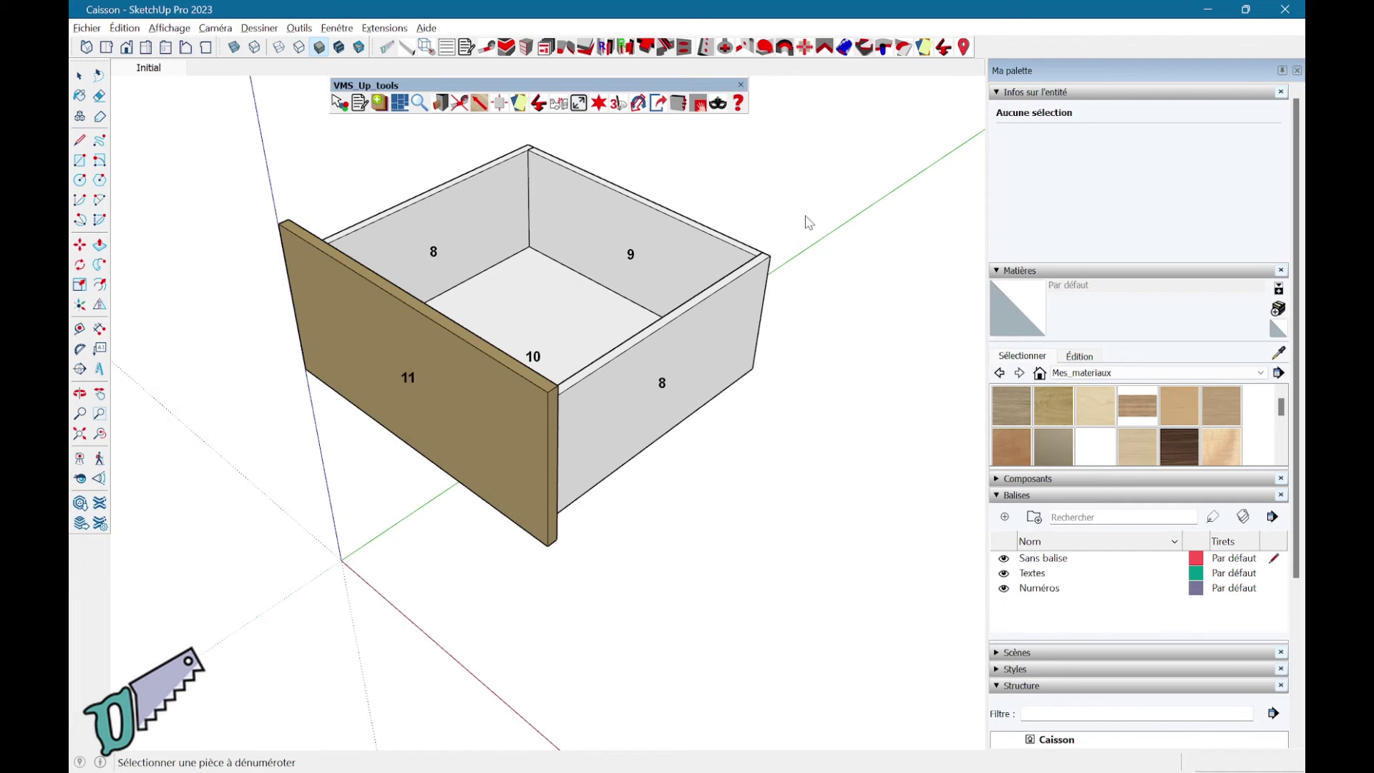
pyautogui.press('Escape')
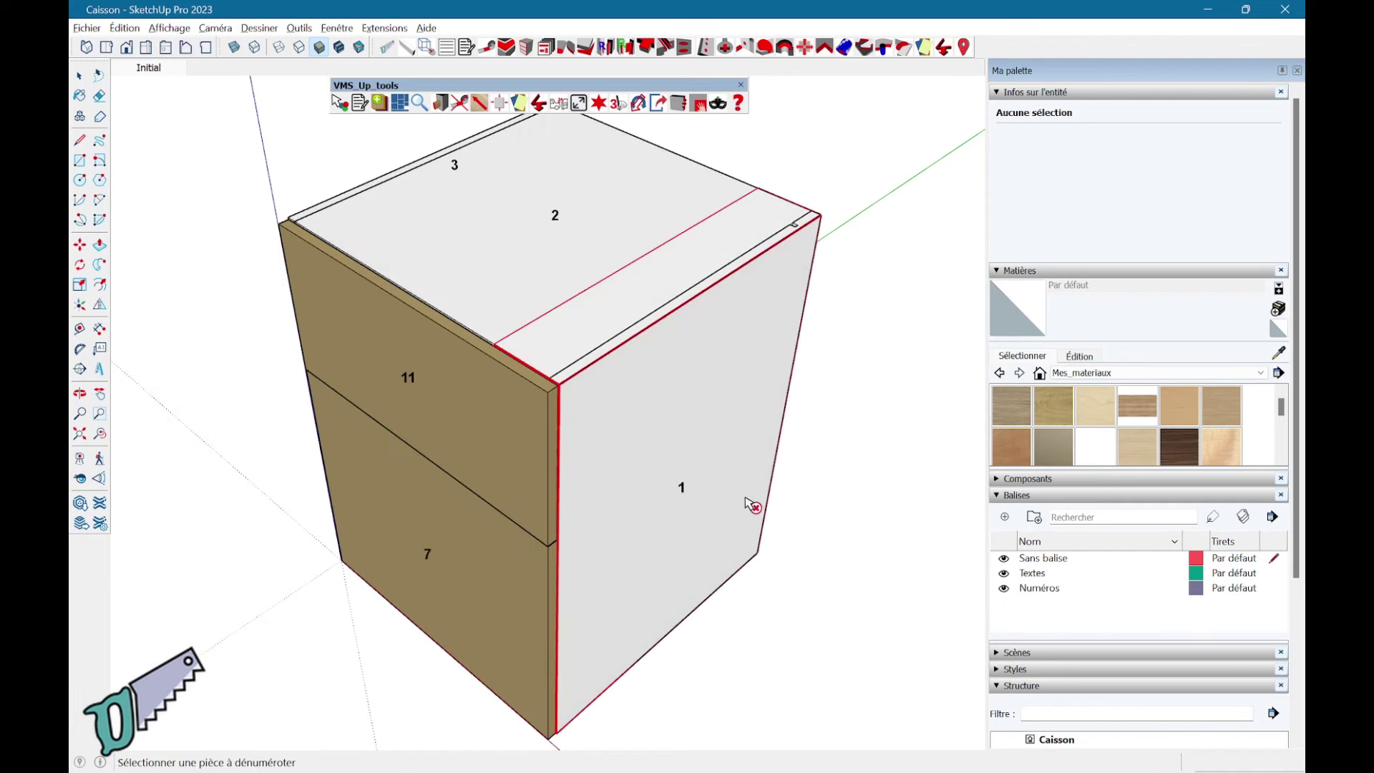
# - Unnumber the side and top panels, then renumber the top 2 and the side 1
pyautogui.click(712, 486)
pyautogui.click(578, 225)
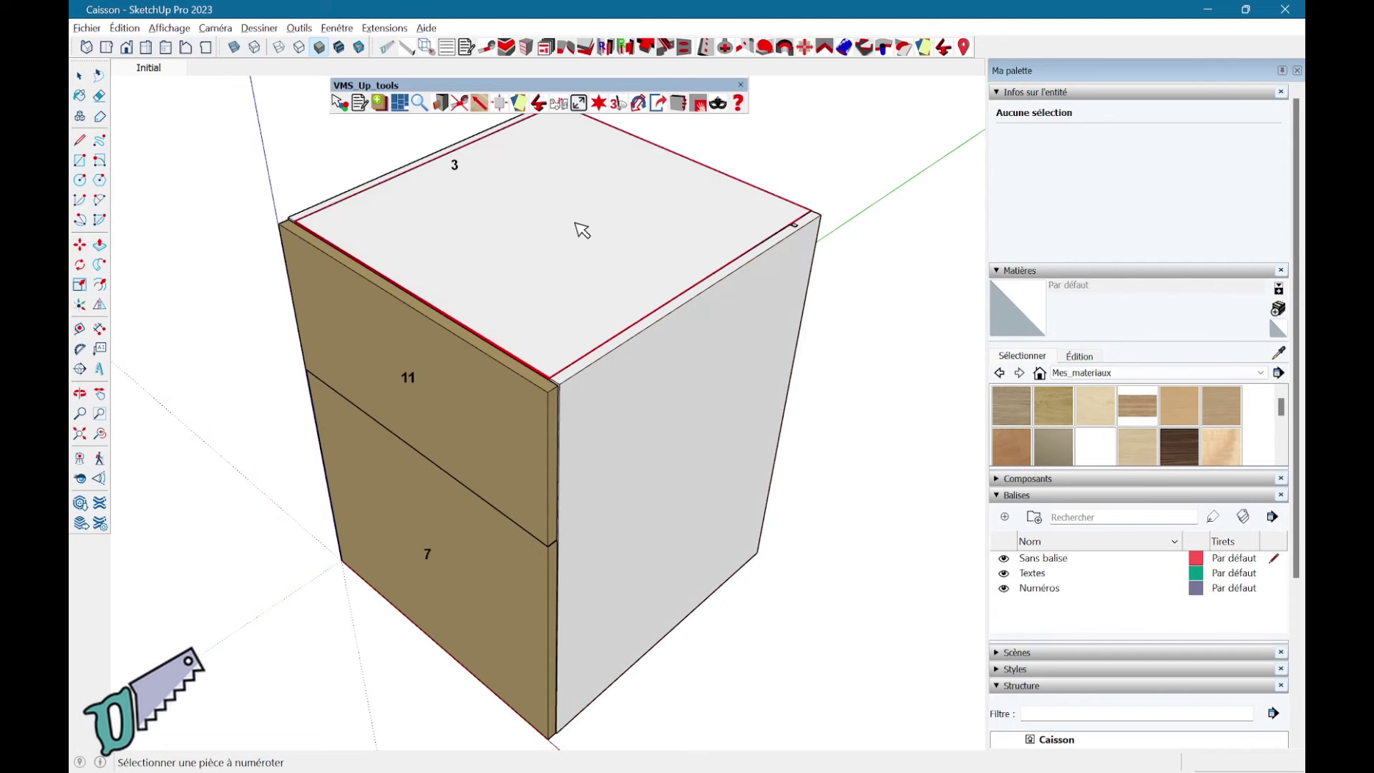
pyautogui.click(579, 226)
pyautogui.click(670, 490)
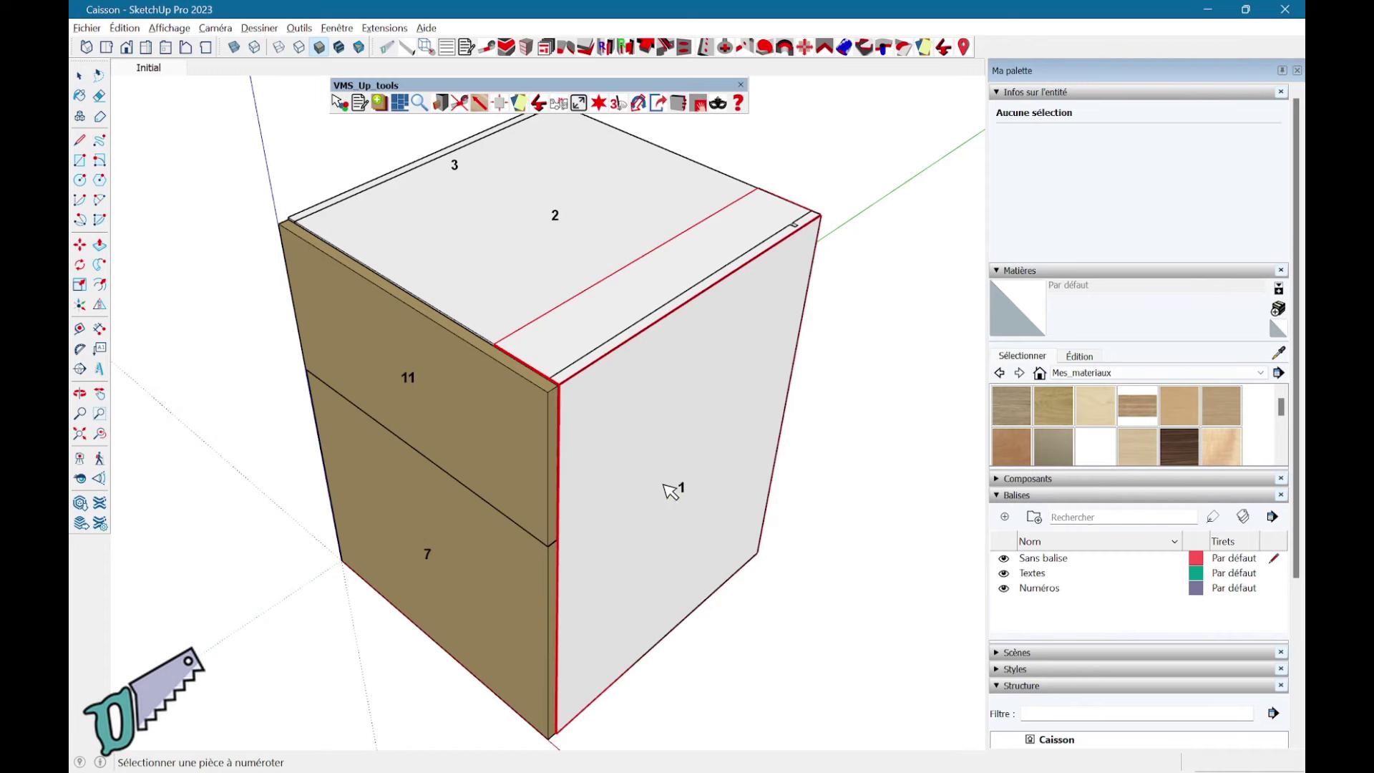
pyautogui.moveTo(909, 615); pyautogui.dragTo(779, 536, button='middle')
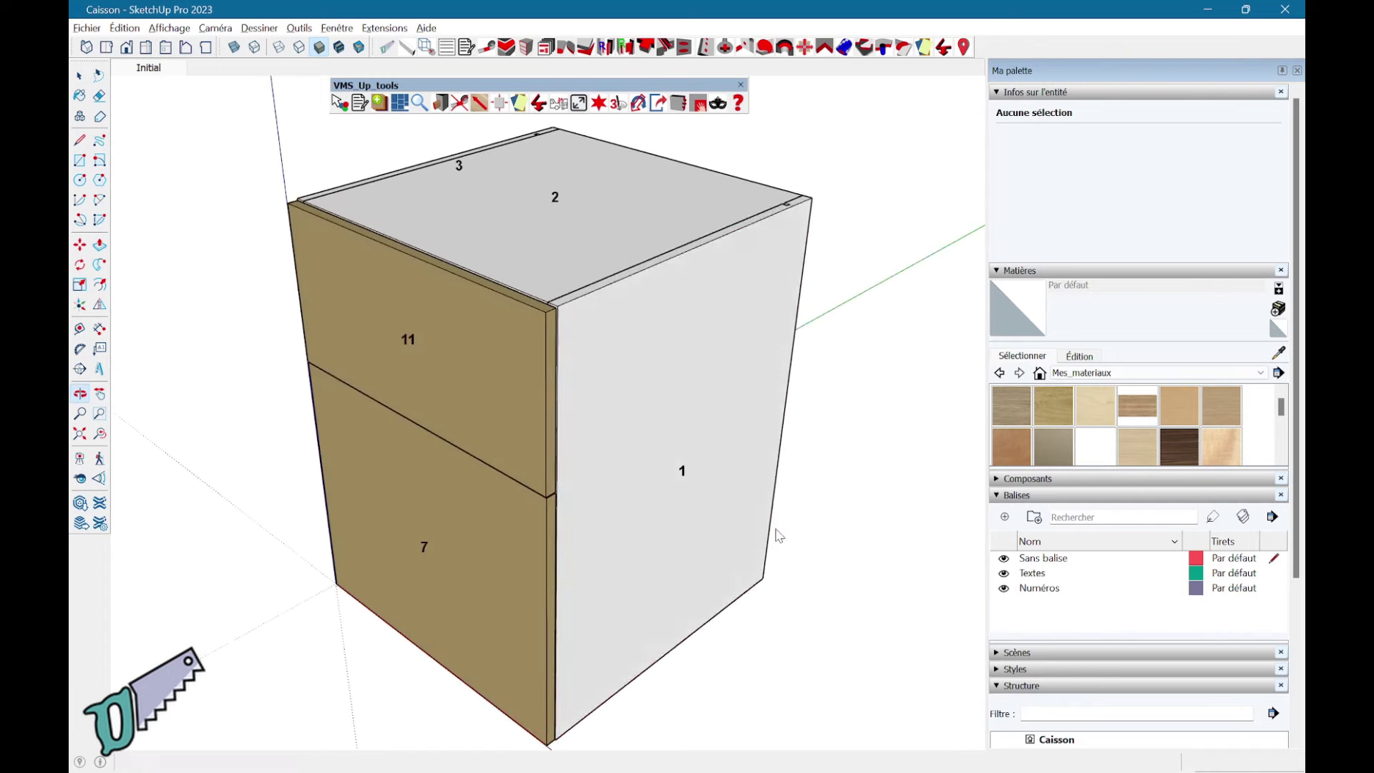
# - Clear all part numbers with Dénuméroter and renumber everything via Numérotation automatique
pyautogui.rightClick(863, 332)
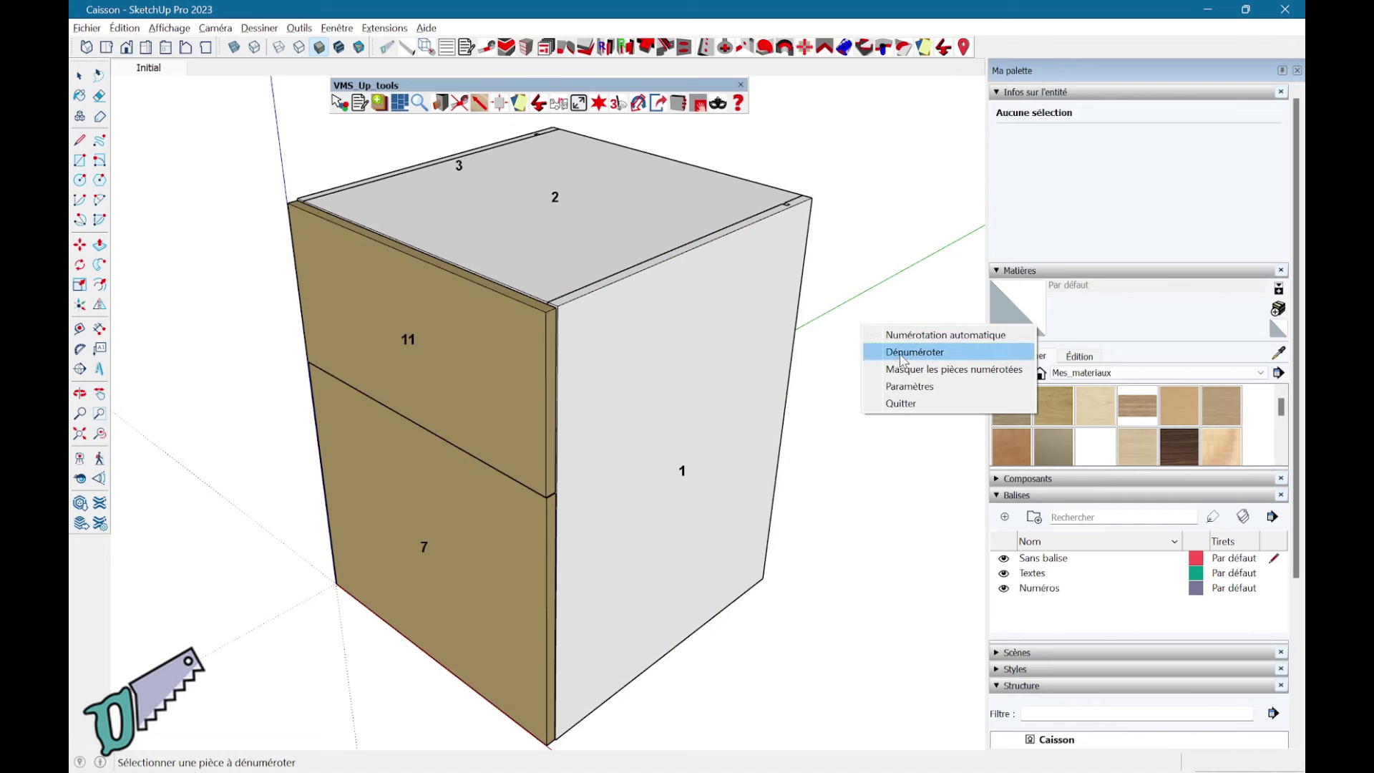
pyautogui.click(901, 353)
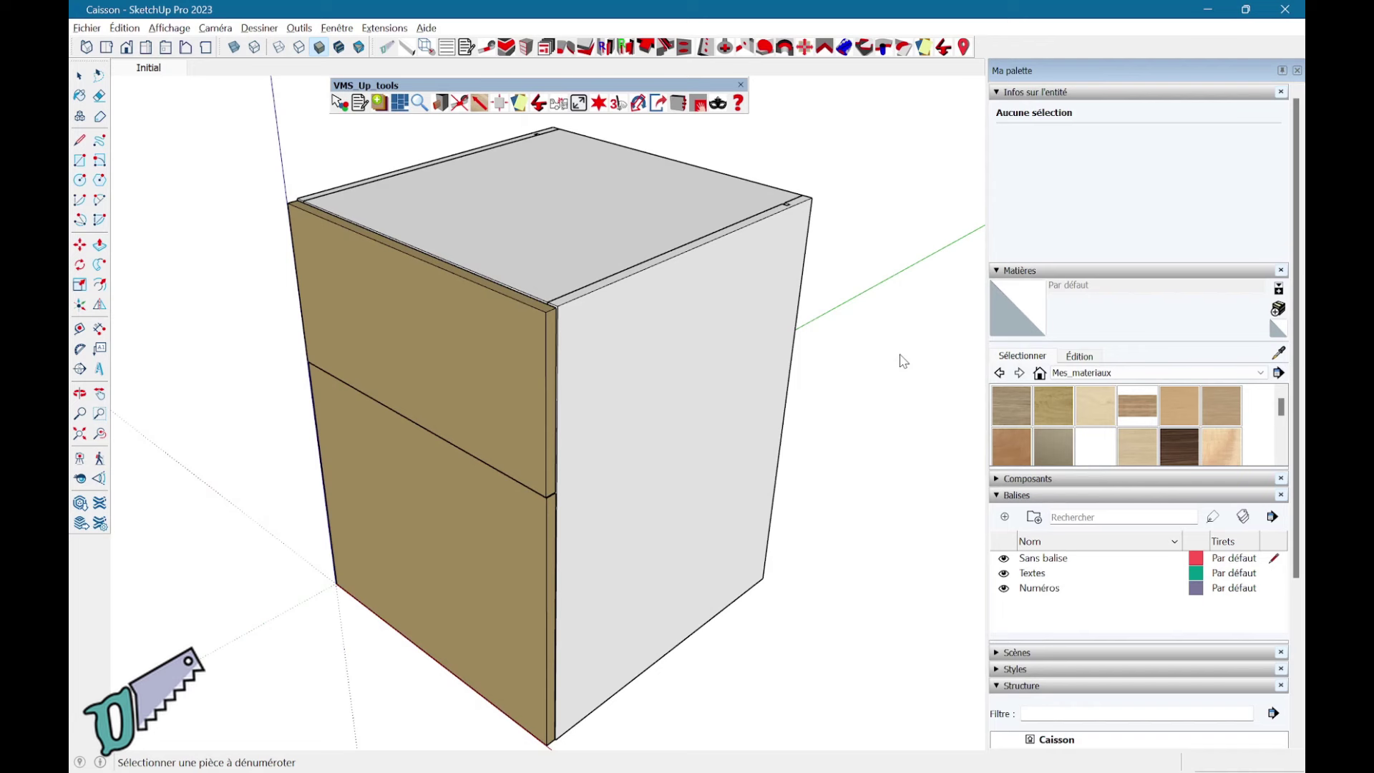
pyautogui.rightClick(903, 361)
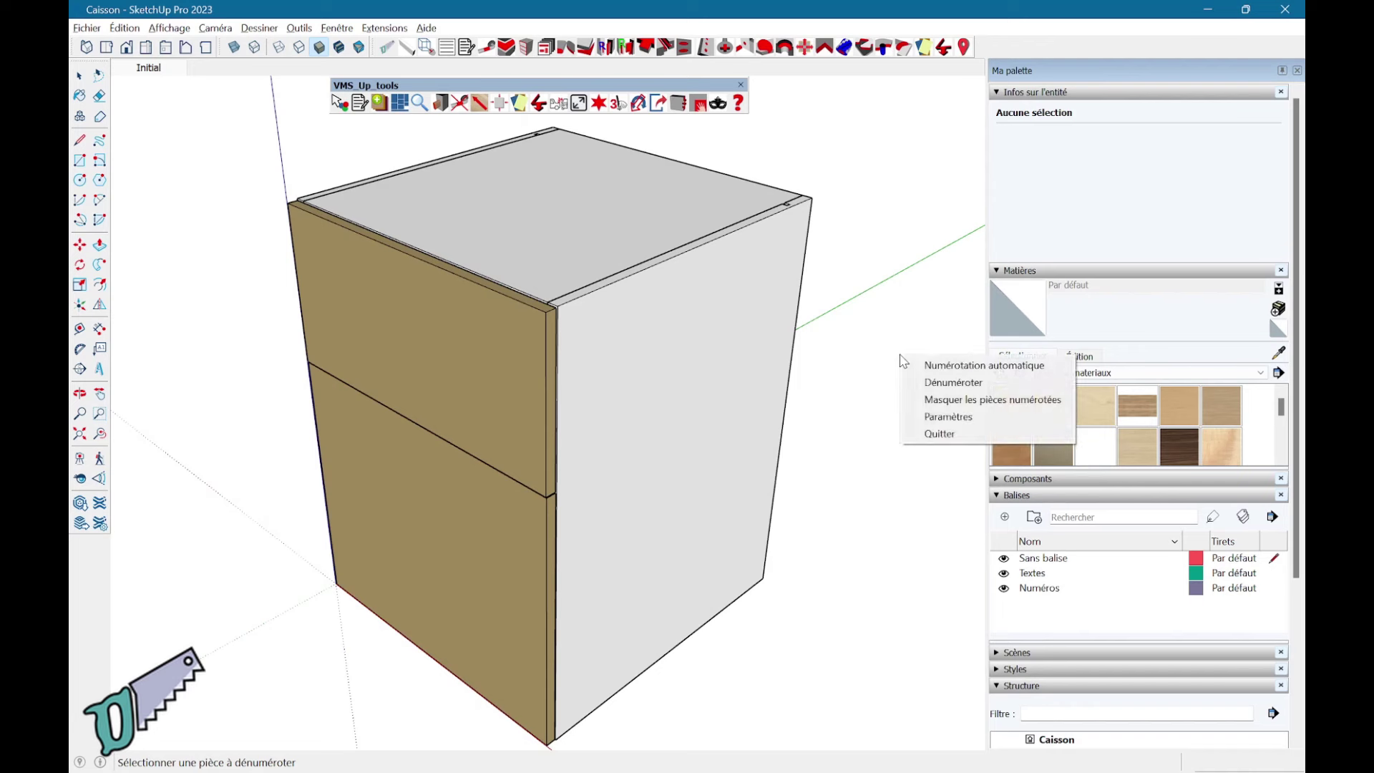
pyautogui.click(948, 366)
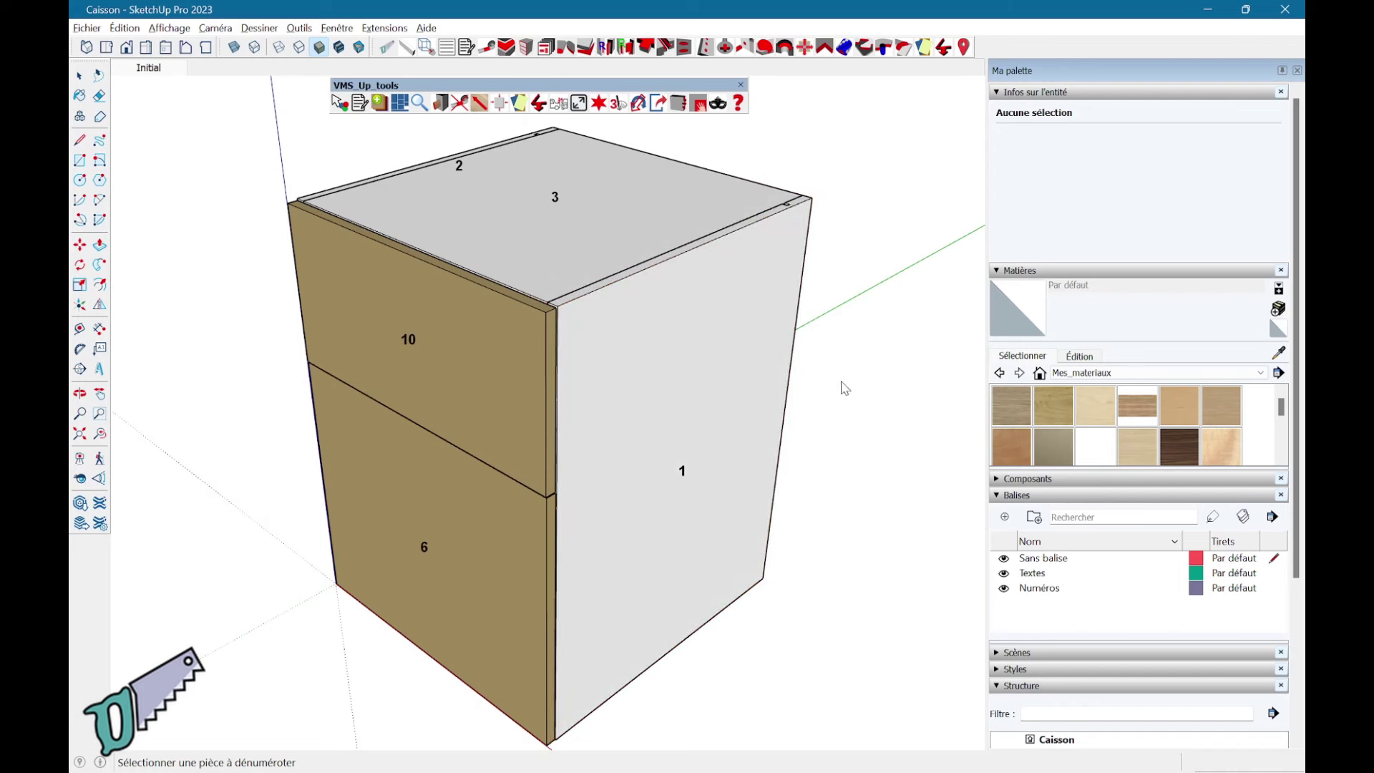
# - Open the Caisson group and isolate the upper drawer to check its parts read 7 to 10
pyautogui.press('space')
pyautogui.doubleClick(441, 375)
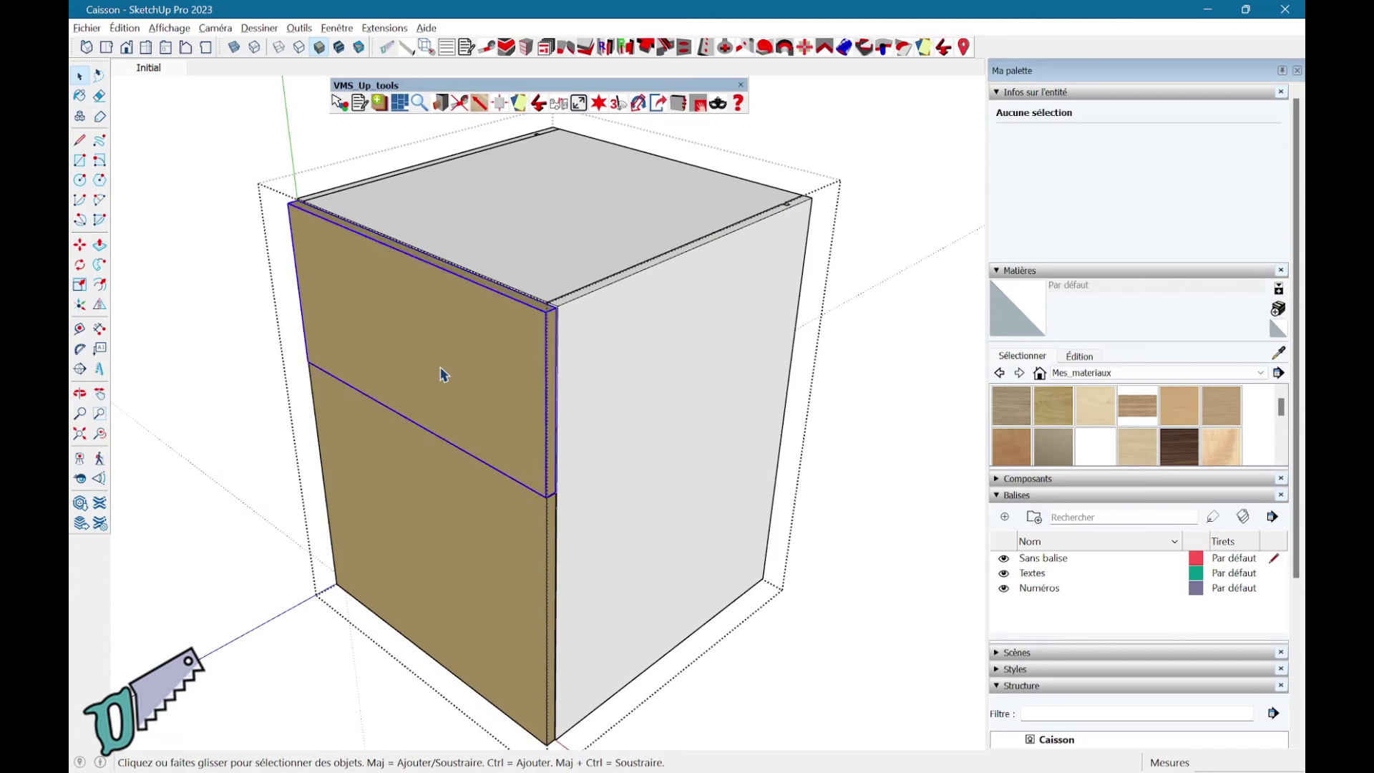
pyautogui.click(443, 374)
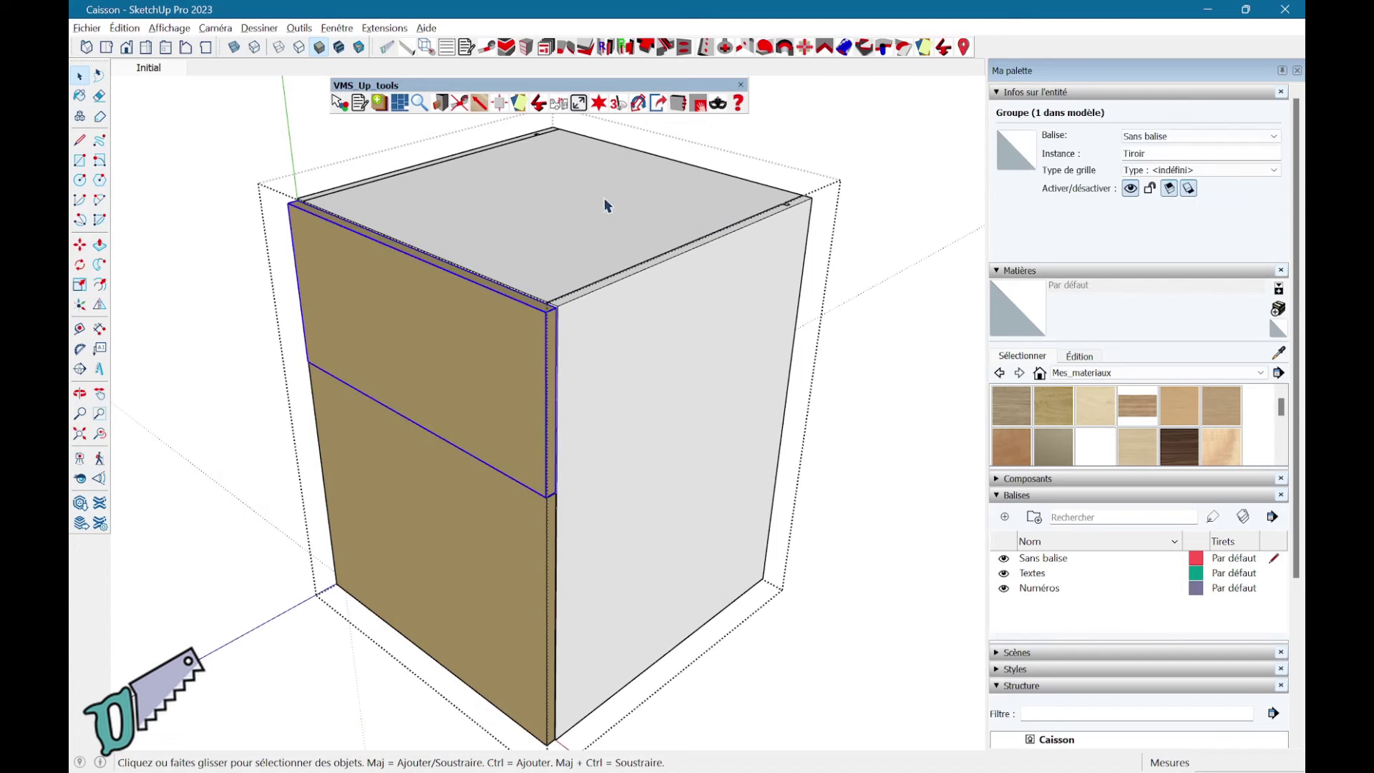
pyautogui.click(618, 103)
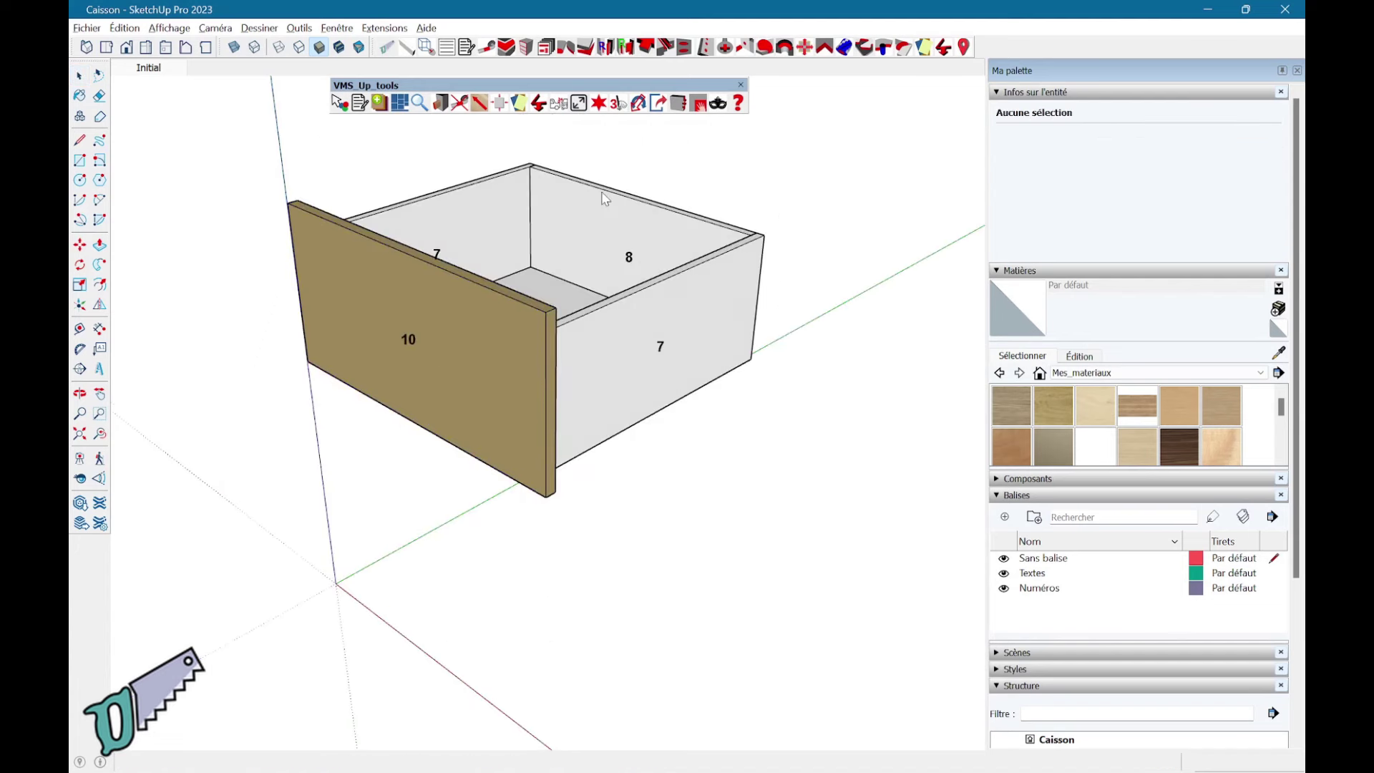
pyautogui.moveTo(769, 284); pyautogui.dragTo(757, 438, button='middle')
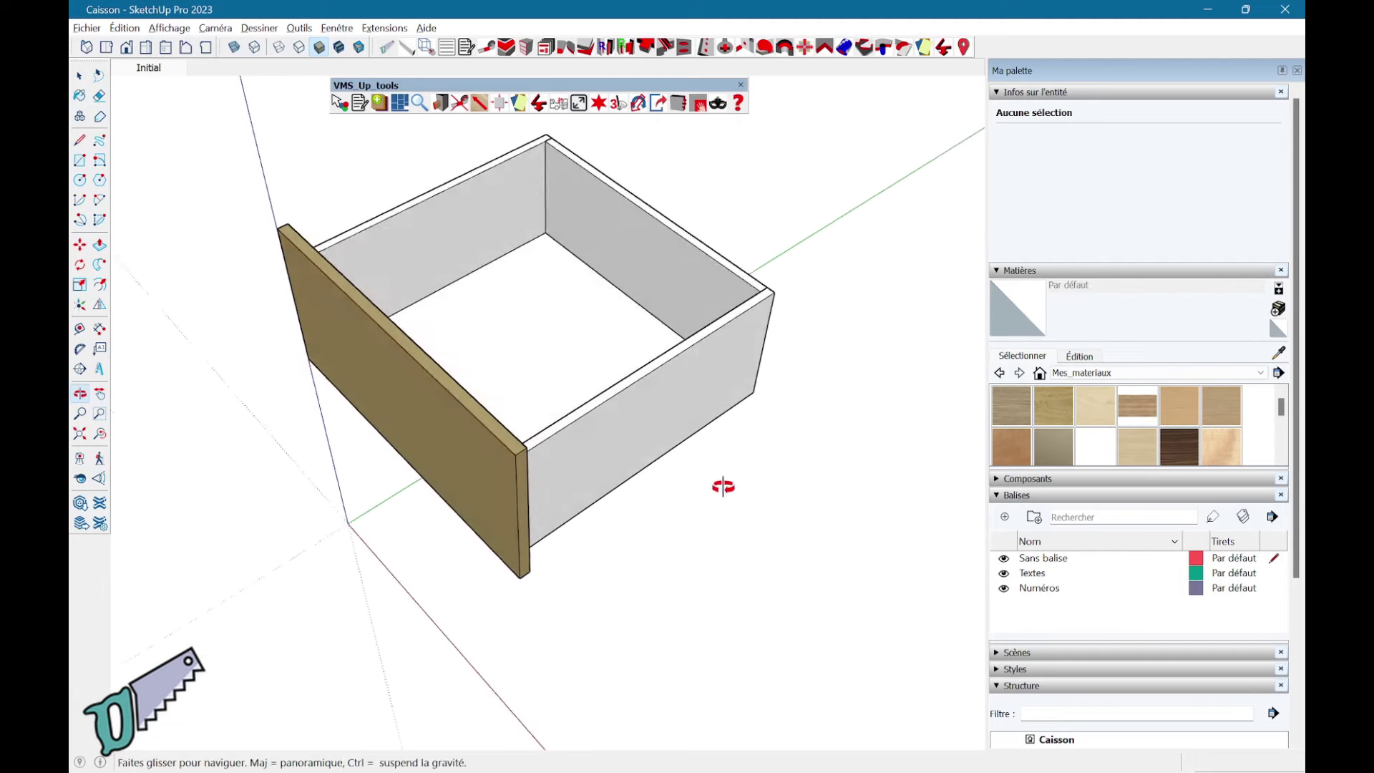
# - Remove the drawer's part numbers and set Taille des numéros to 15 in the numbering Paramètres
pyautogui.rightClick(855, 326)
pyautogui.click(900, 349)
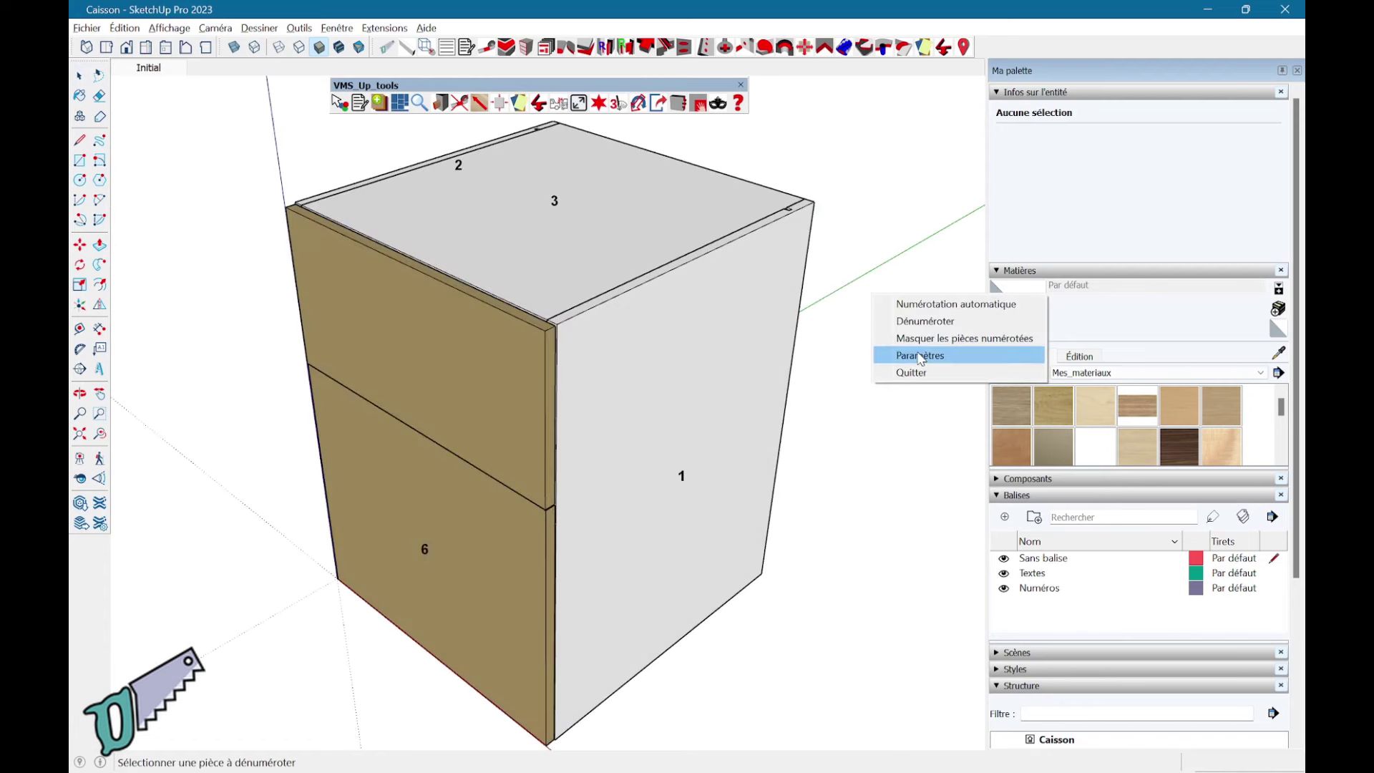
pyautogui.click(920, 356)
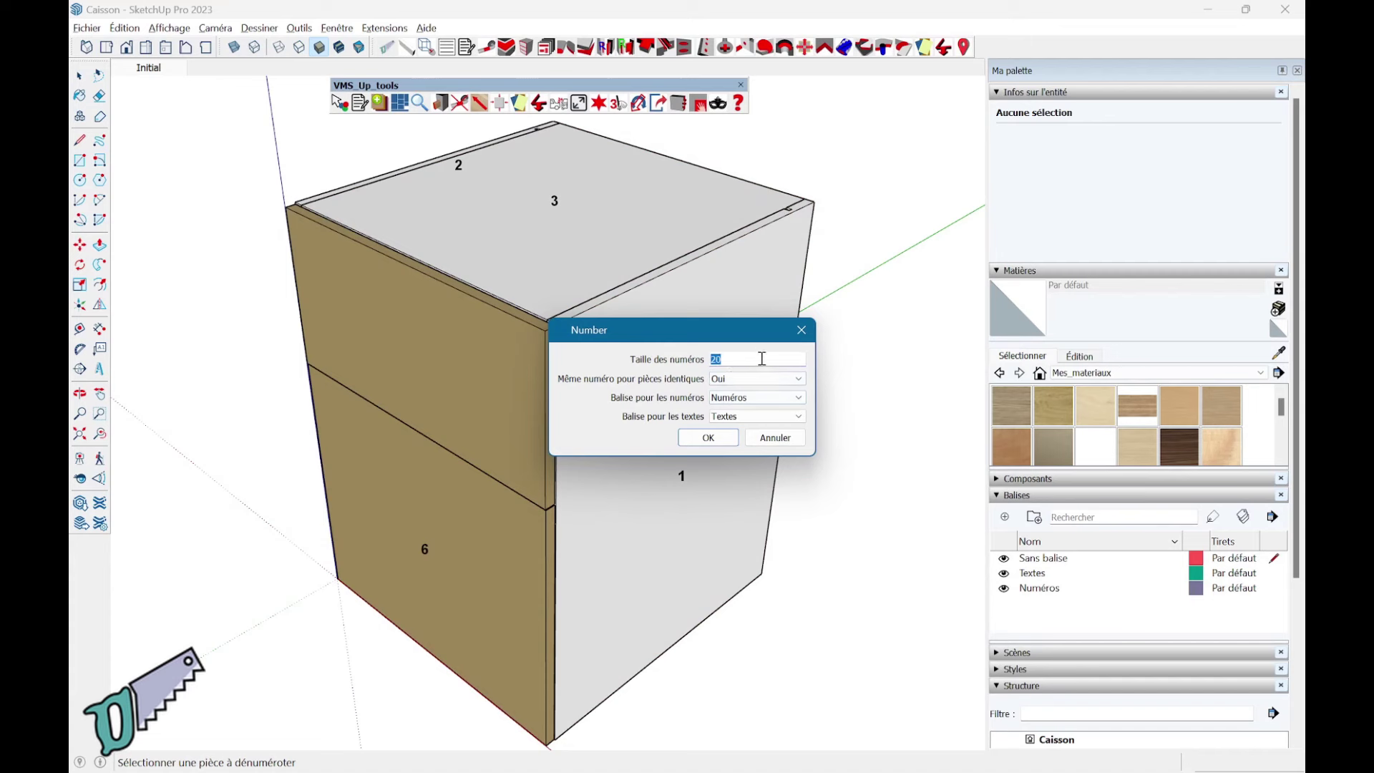
pyautogui.press('Tab')
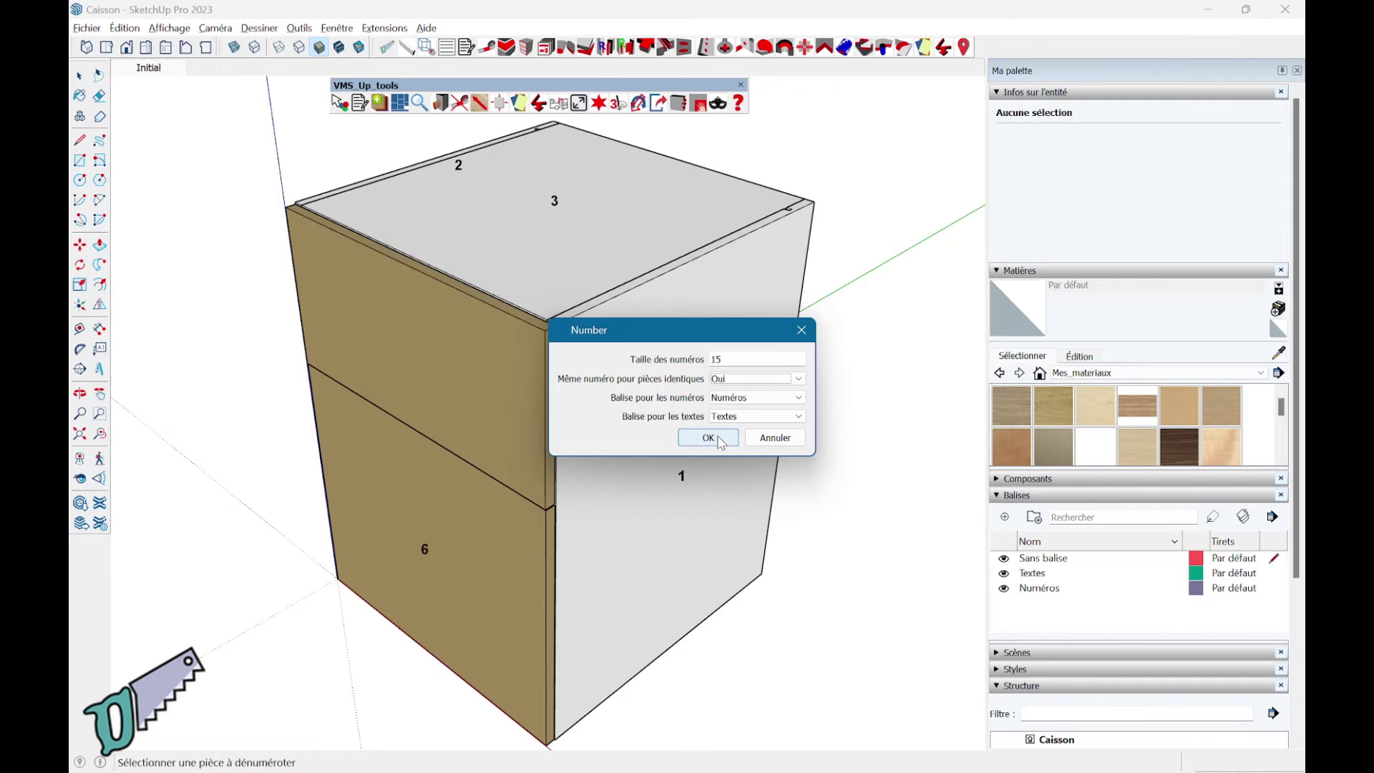
pyautogui.click(708, 437)
pyautogui.moveTo(813, 409)
pyautogui.mouseDown(button='middle')
pyautogui.moveTo(874, 423)
pyautogui.moveTo(792, 475)
pyautogui.moveTo(890, 491)
pyautogui.moveTo(761, 484)
pyautogui.moveTo(293, 406)
pyautogui.mouseUp(button='middle')
pyautogui.moveTo(852, 423); pyautogui.dragTo(772, 392, button='middle')
pyautogui.moveTo(675, 408)
pyautogui.mouseDown(button='middle')
pyautogui.moveTo(484, 469)
pyautogui.moveTo(920, 475)
pyautogui.moveTo(822, 433)
pyautogui.mouseUp(button='middle')
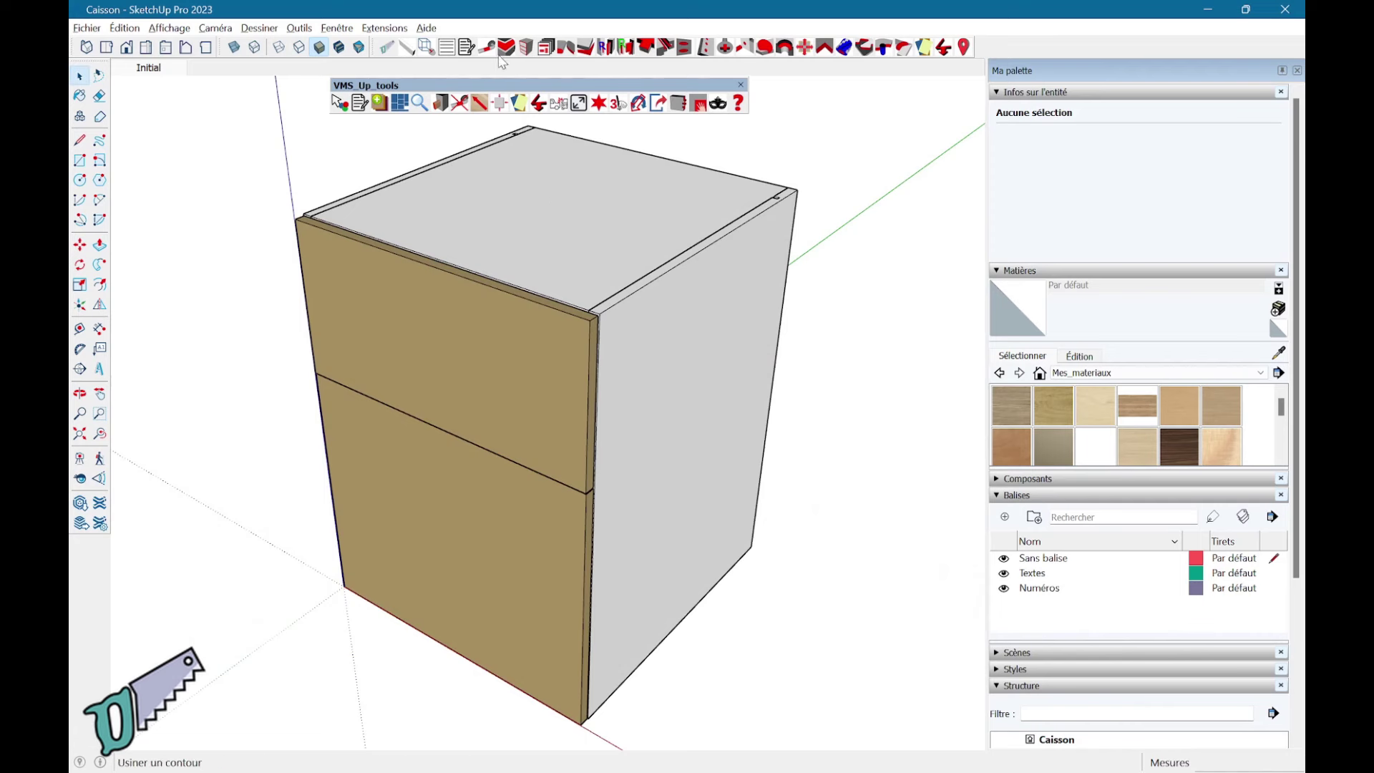
pyautogui.click(470, 52)
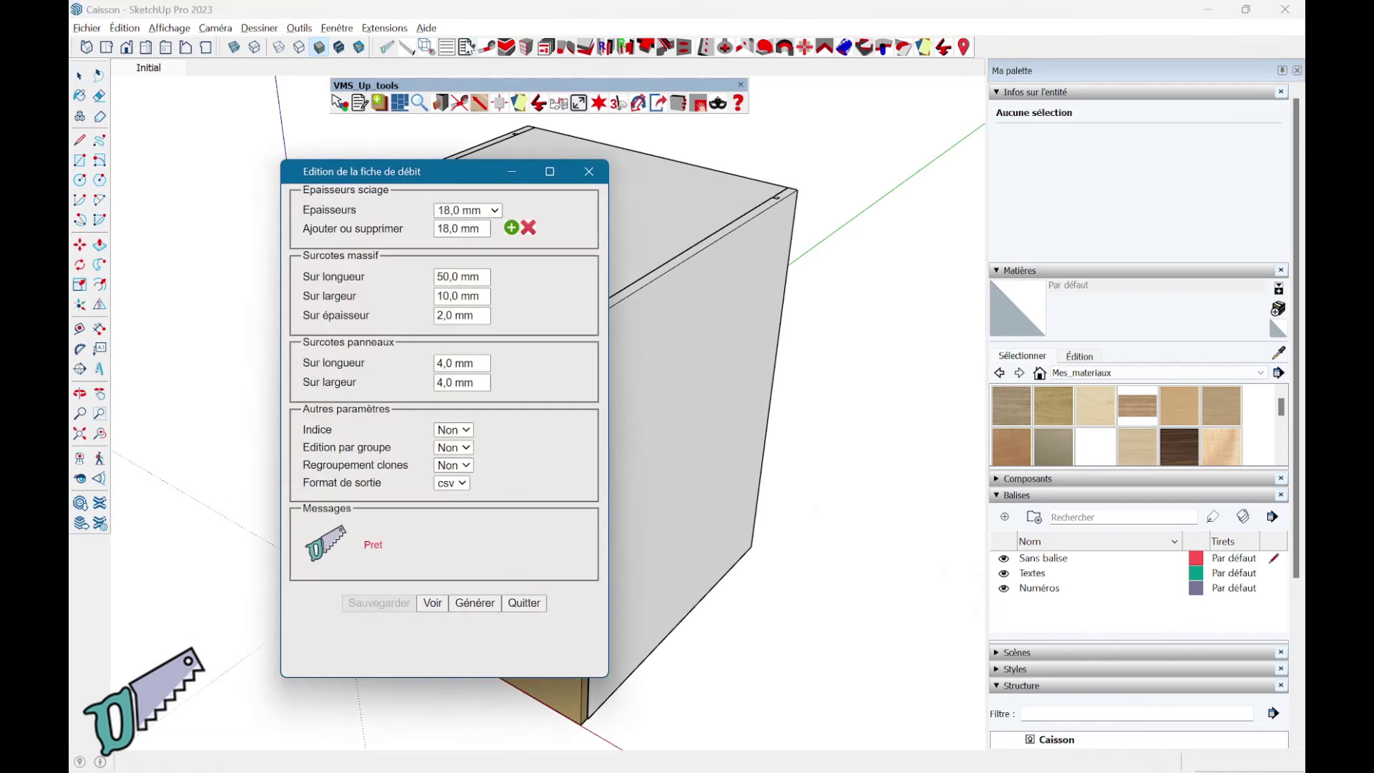
pyautogui.click(433, 602)
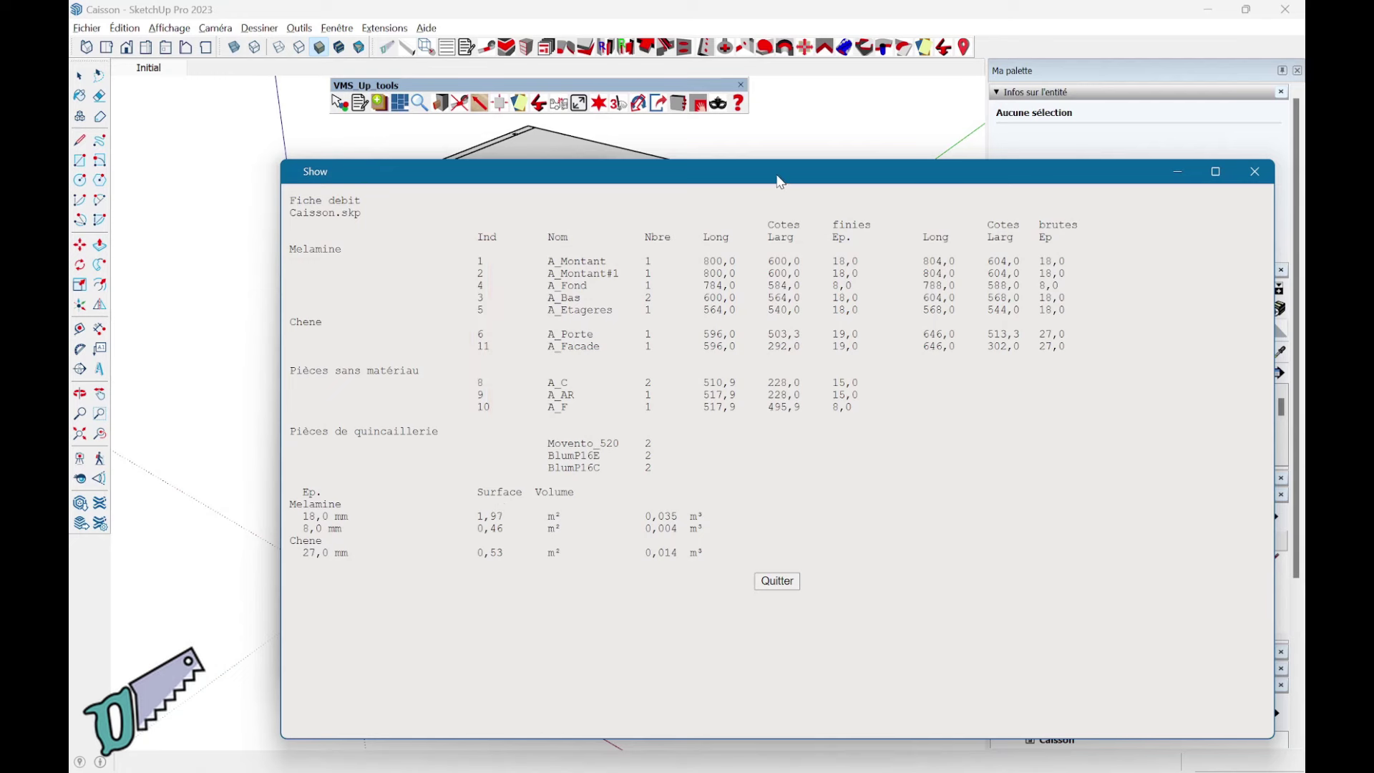
pyautogui.moveTo(779, 181); pyautogui.dragTo(659, 179)
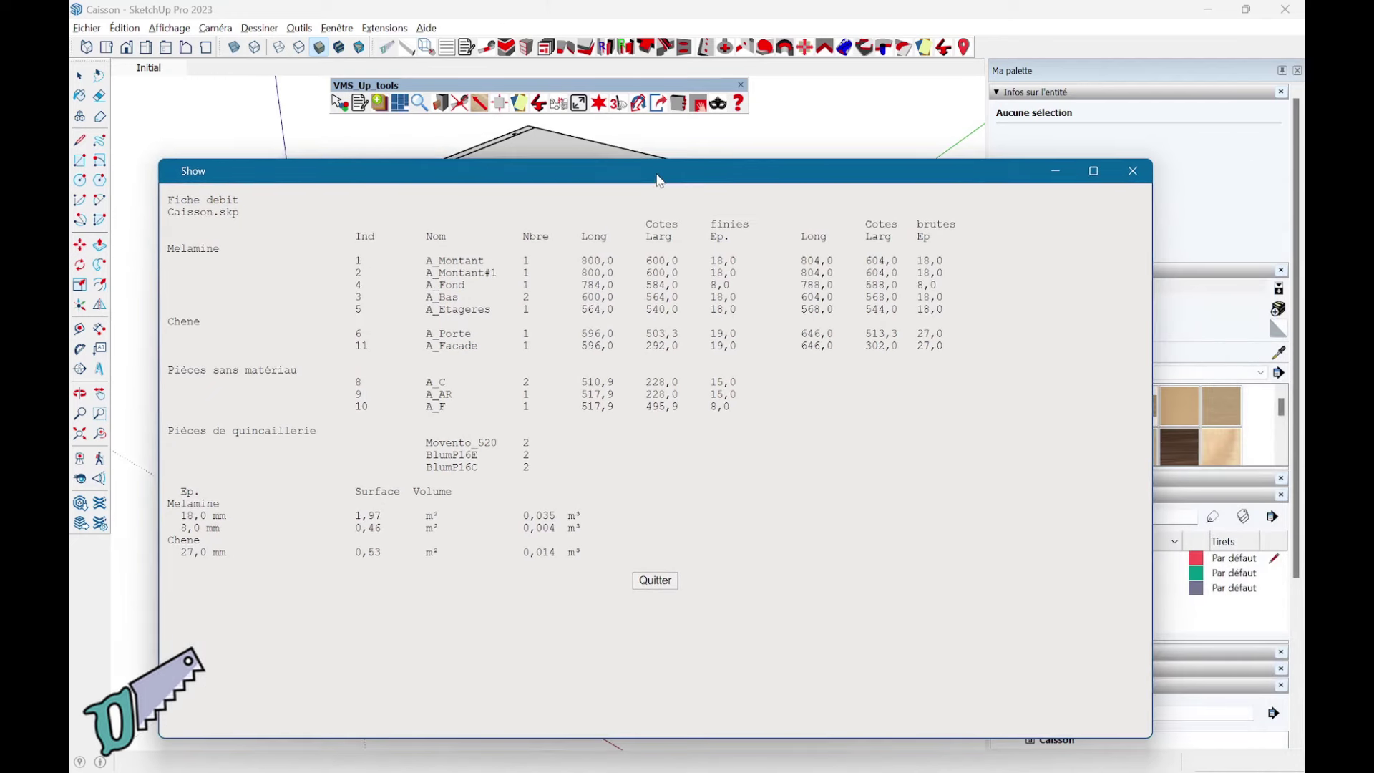
pyautogui.click(655, 579)
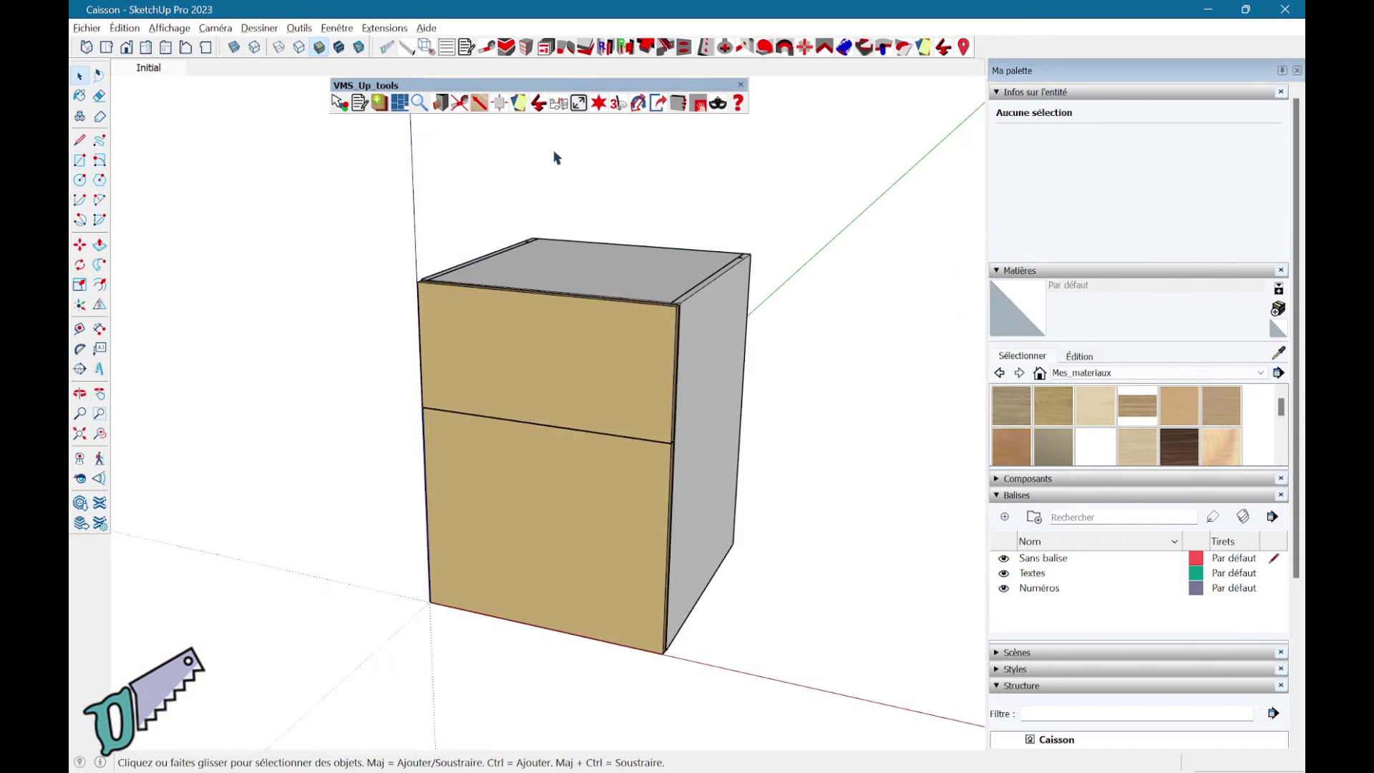
# - Create the PK_Melamine_18,0 mm panel layout with Face set to Oui, then select the whole cabinet
pyautogui.click(404, 107)
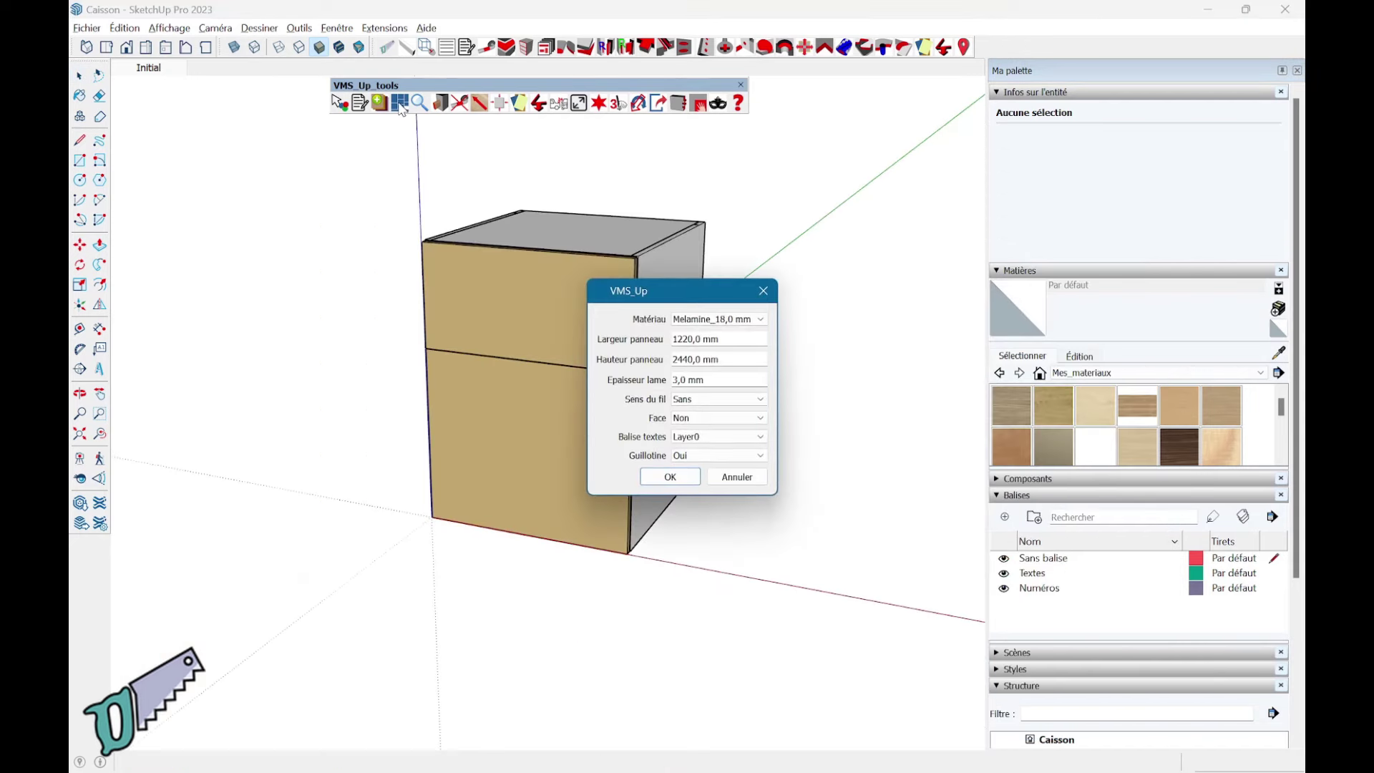
pyautogui.click(705, 417)
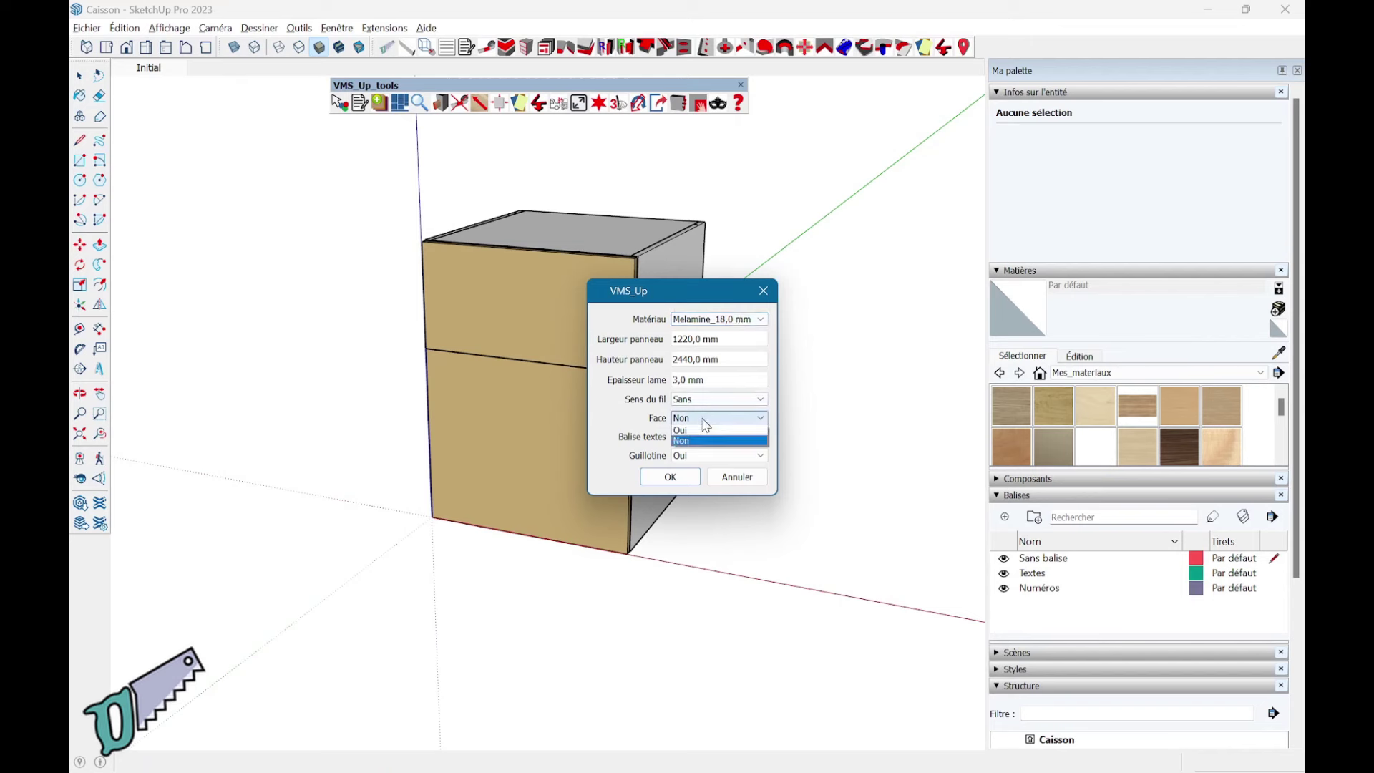
pyautogui.click(704, 431)
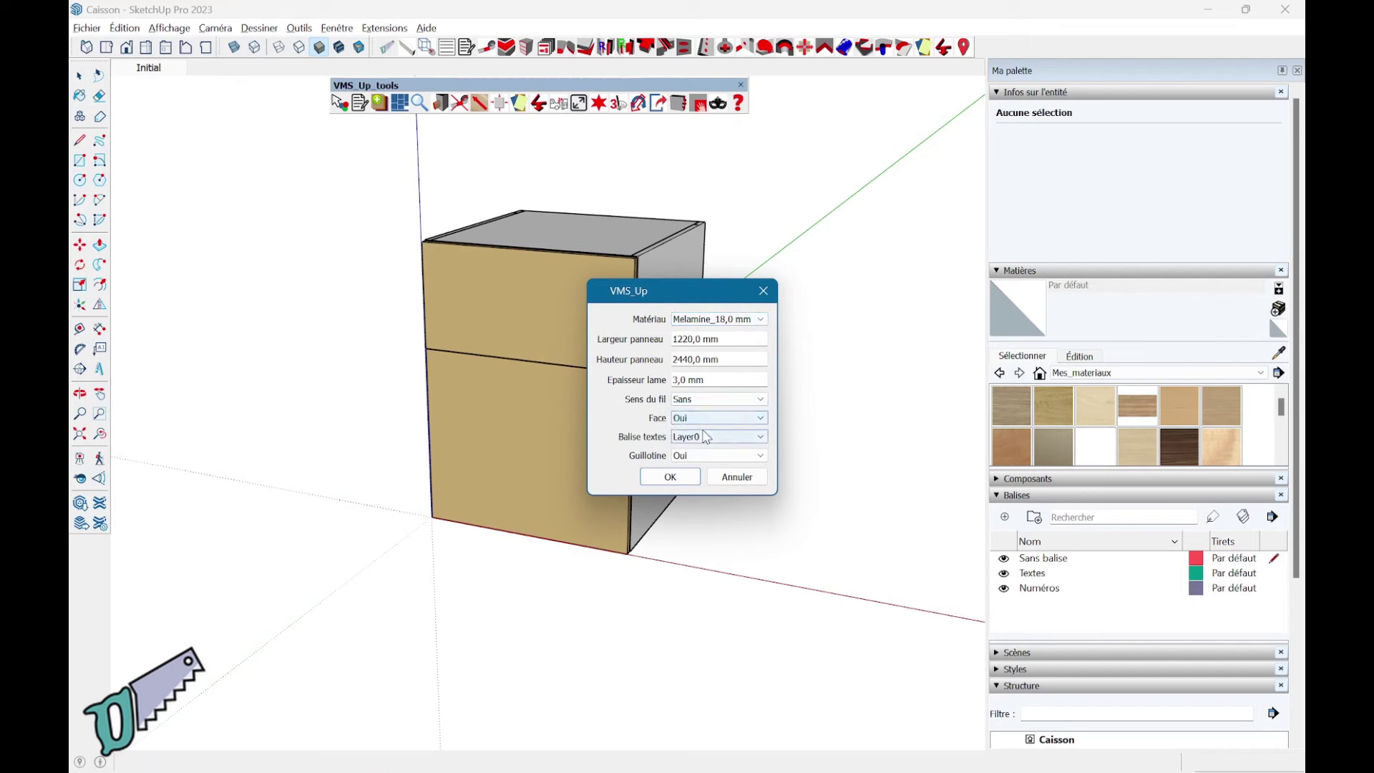
pyautogui.click(685, 482)
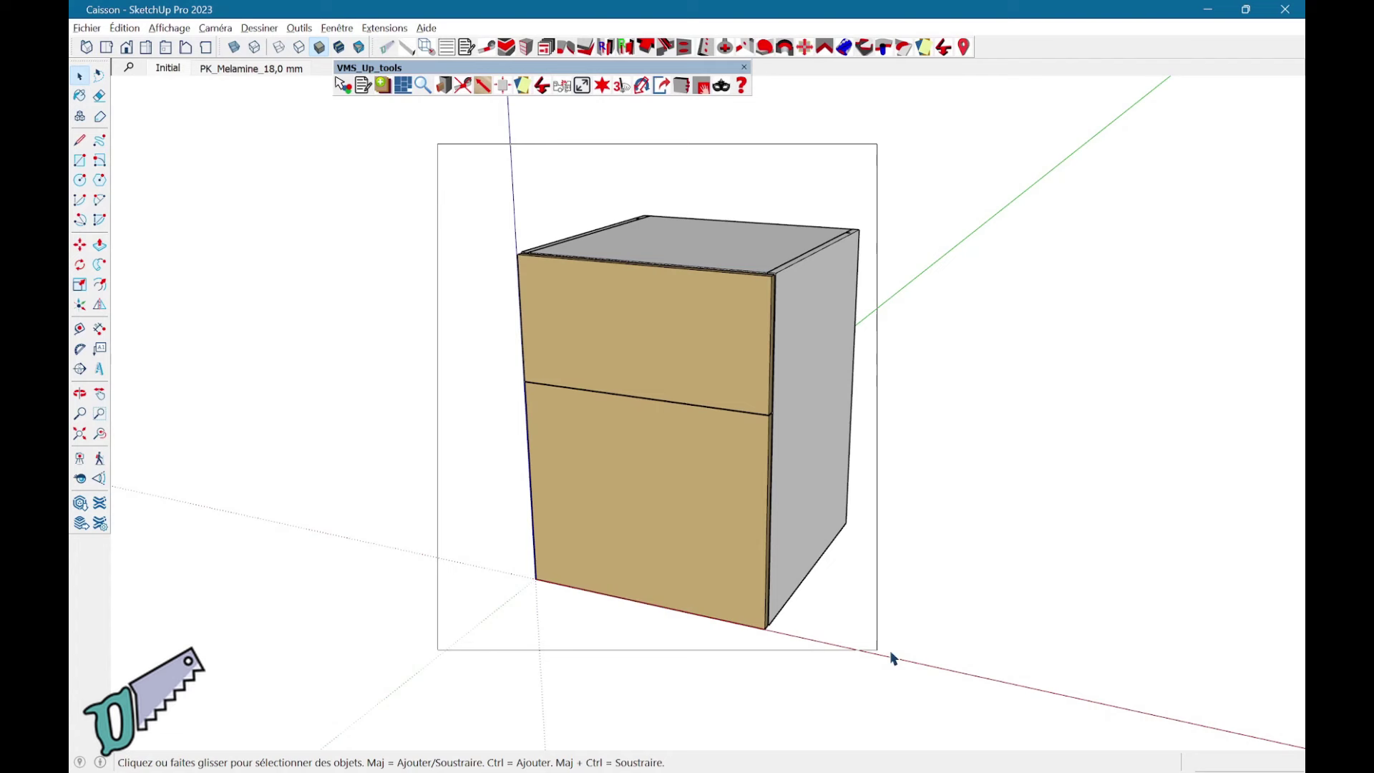
pyautogui.hotkey('ctrl', 'a')
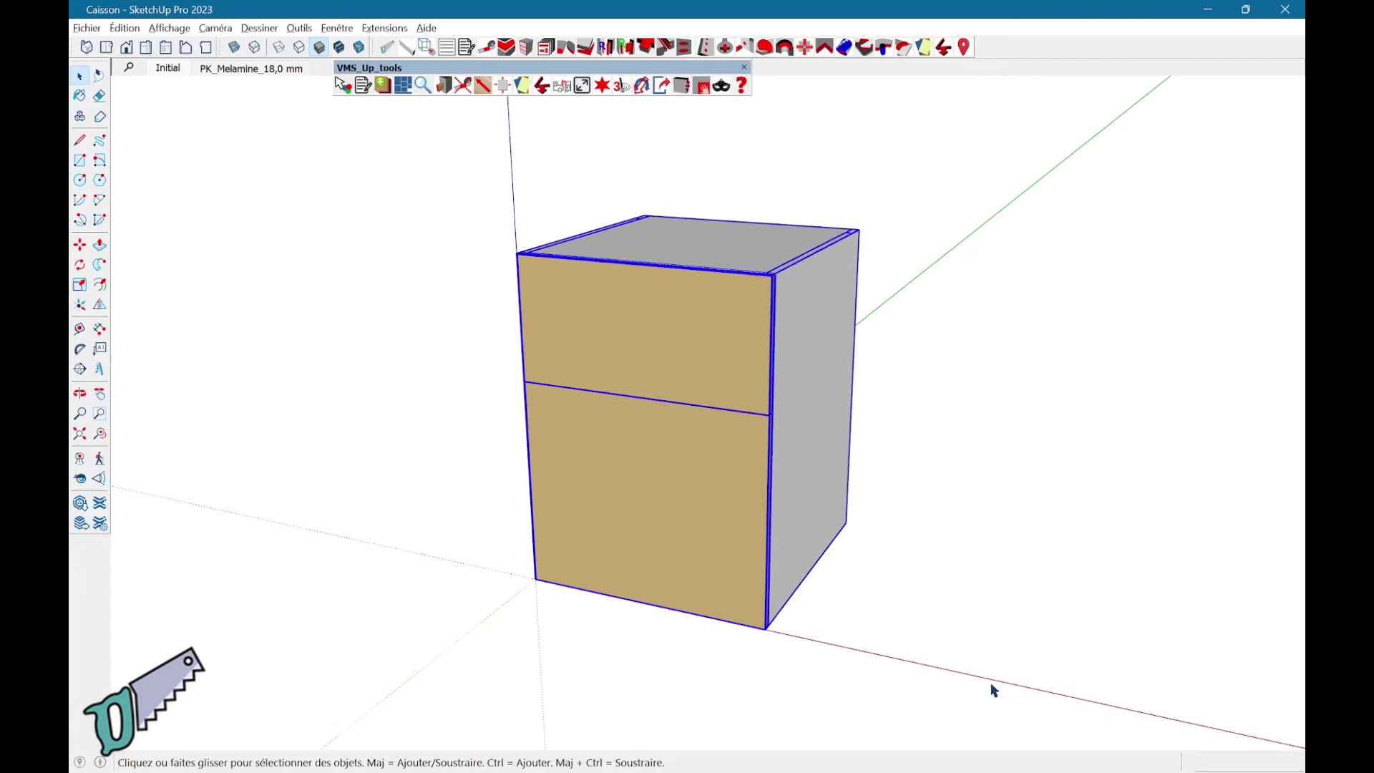
# - Create the exploded Explode scene of the cabinet with offset 3
pyautogui.click(602, 86)
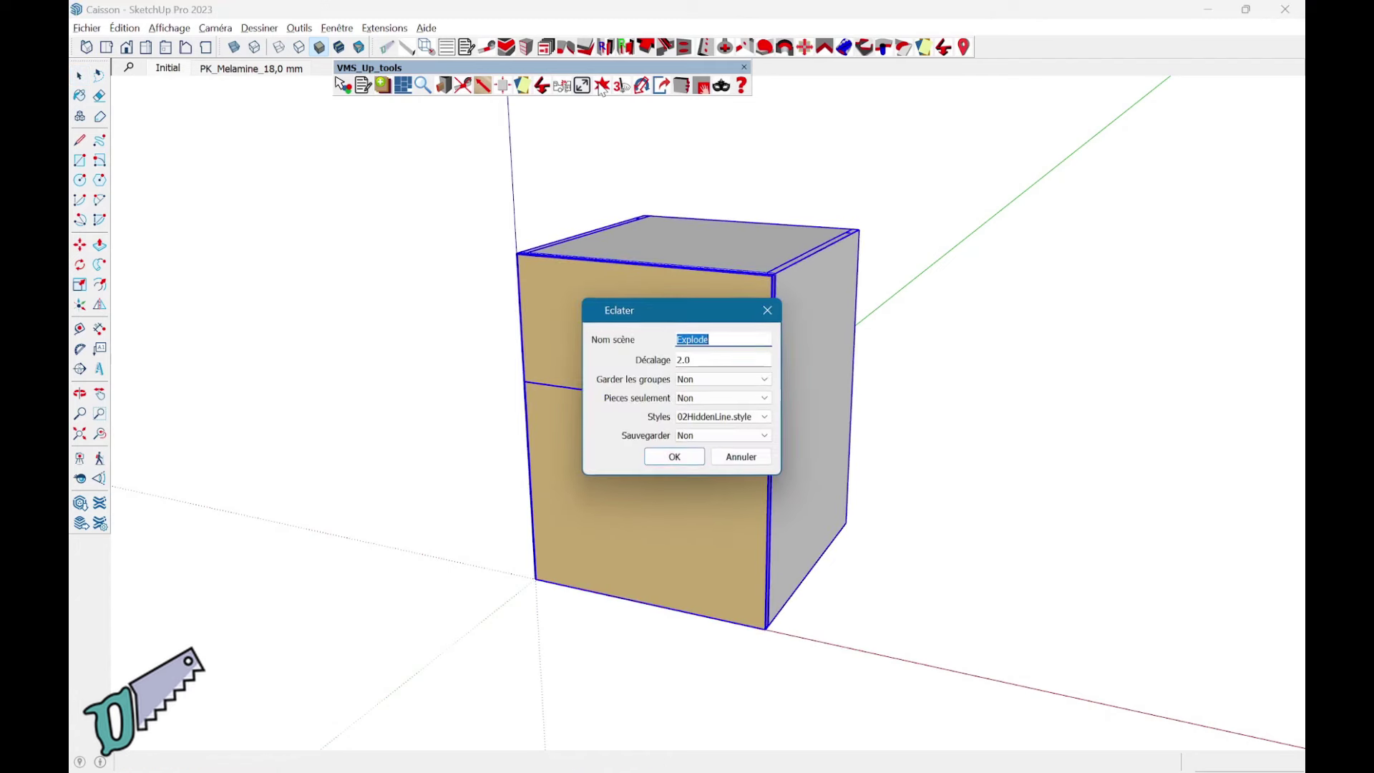
pyautogui.press('Tab')
pyautogui.write('3')
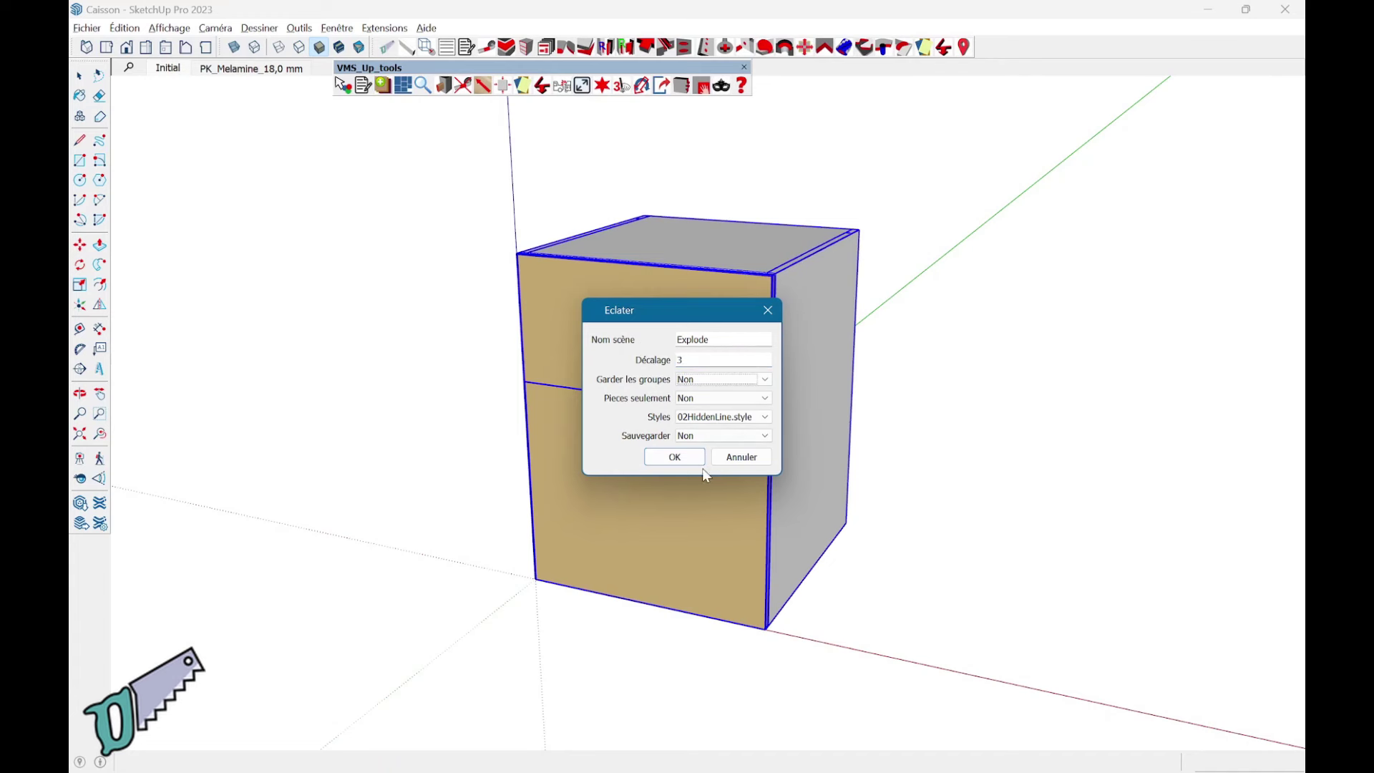
pyautogui.click(683, 459)
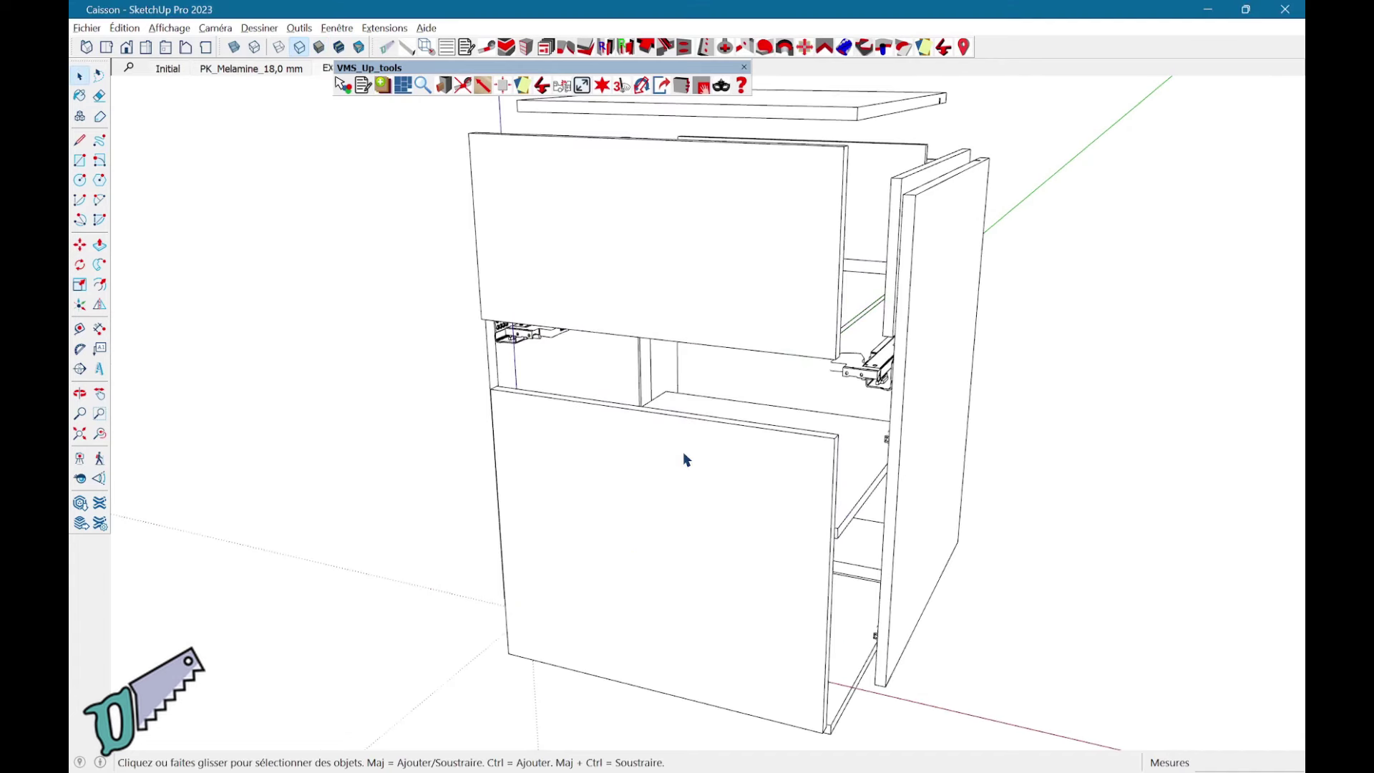
# - Use Masquer/Révéler to hide the upper drawer front and lower door, then Quitter
pyautogui.rightClick(654, 254)
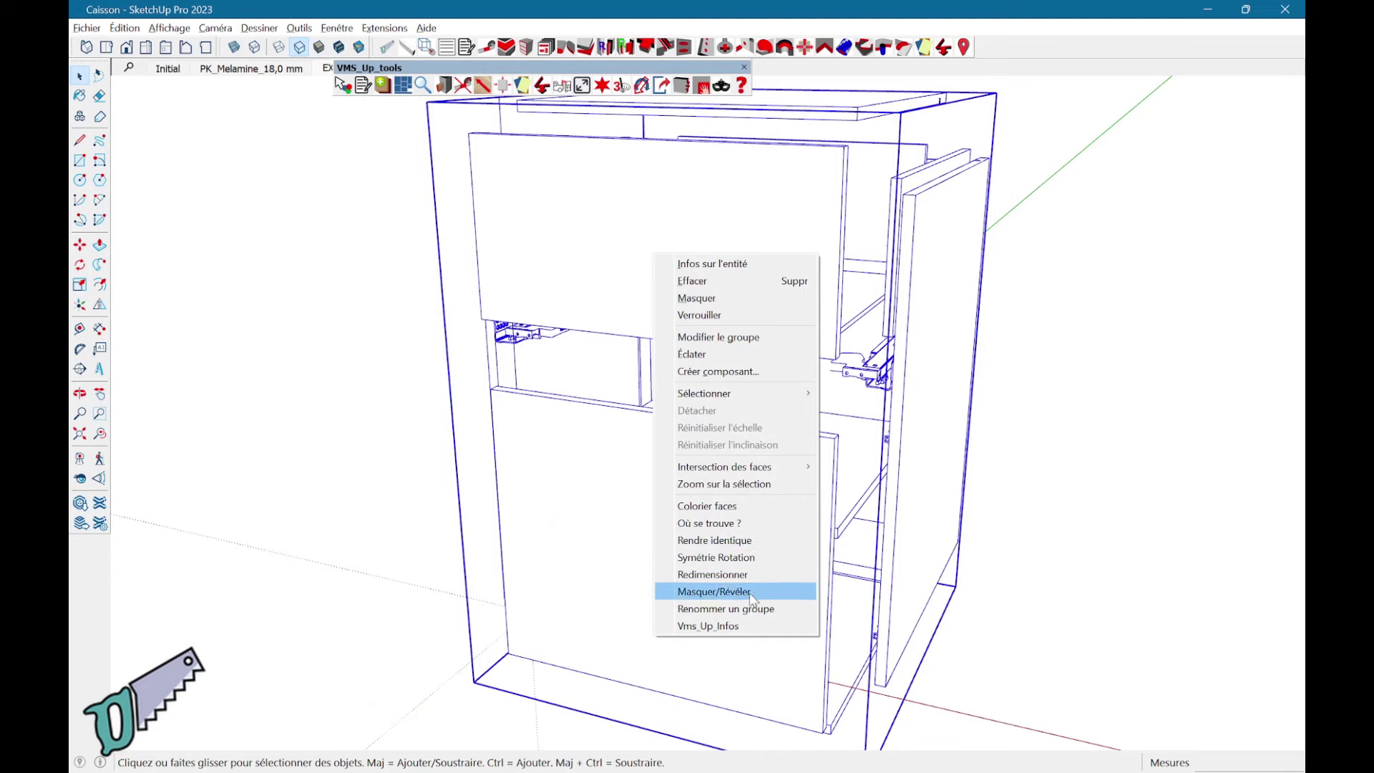
pyautogui.click(744, 591)
pyautogui.click(748, 282)
pyautogui.click(692, 540)
pyautogui.scroll(-2, 691, 539)
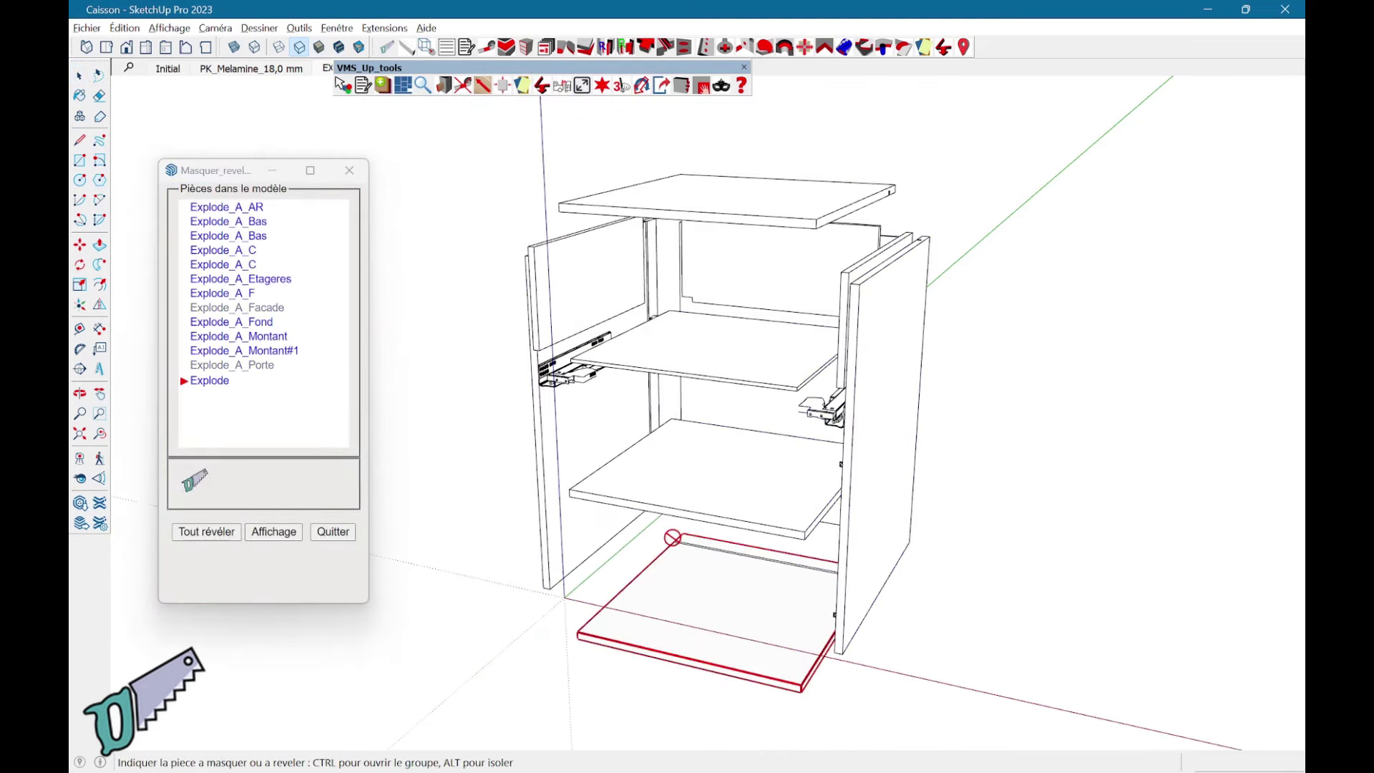
pyautogui.click(338, 537)
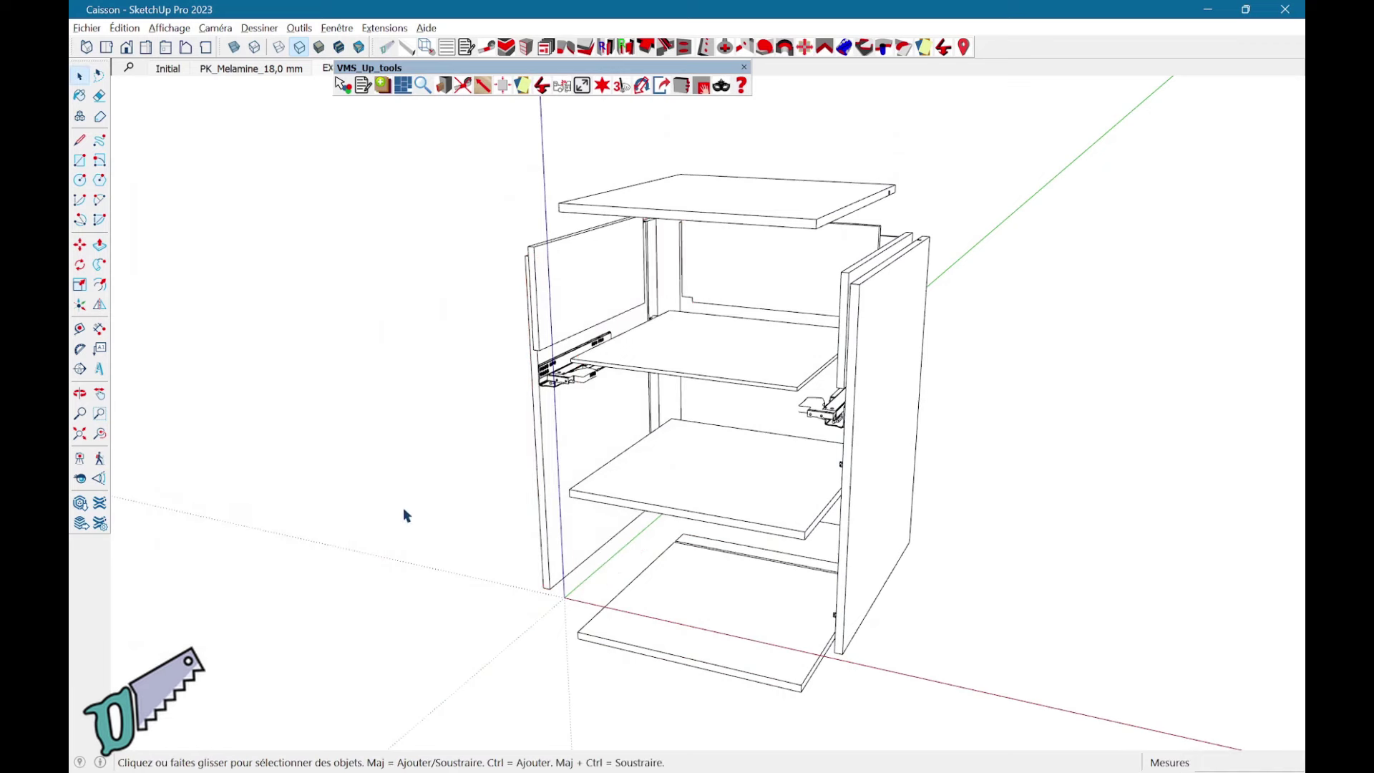
pyautogui.moveTo(406, 516); pyautogui.dragTo(320, 497, button='middle')
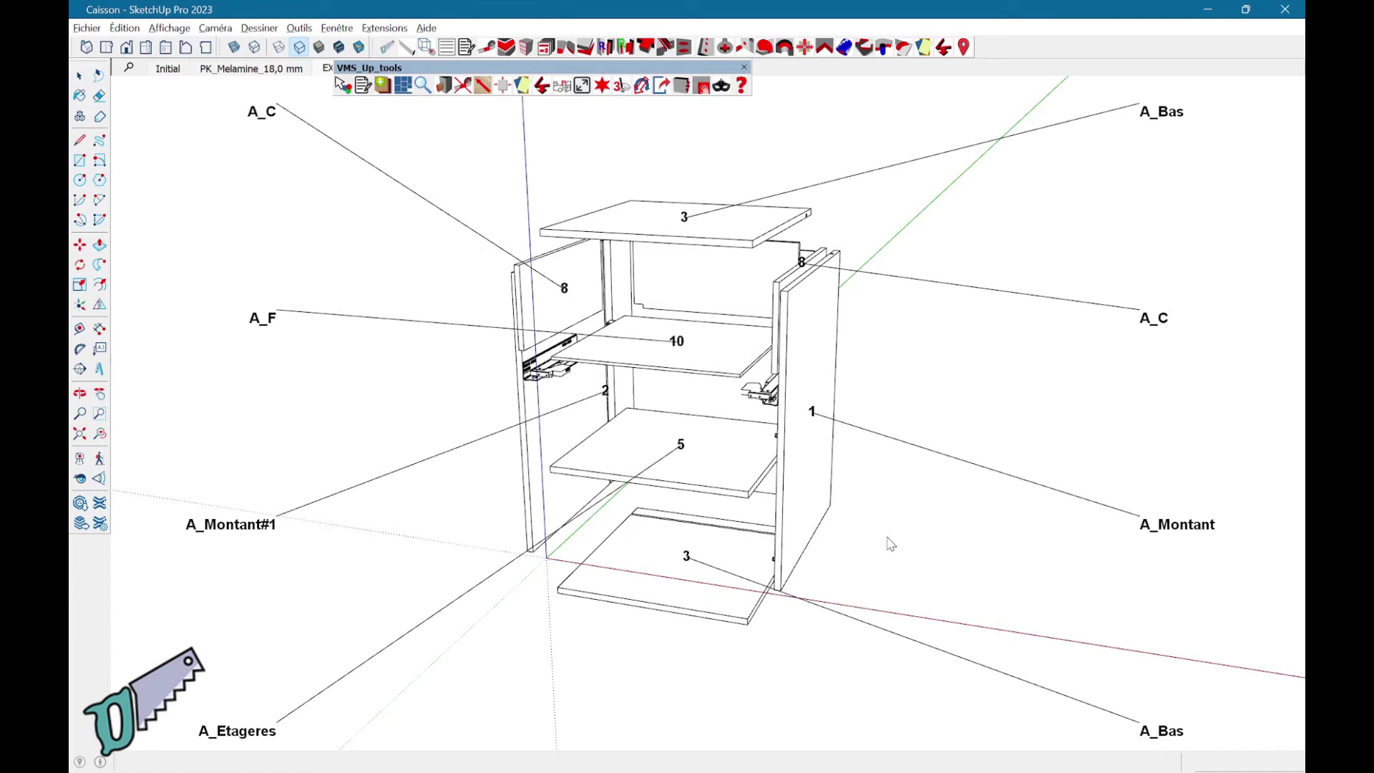
pyautogui.moveTo(889, 544); pyautogui.dragTo(851, 536, button='middle')
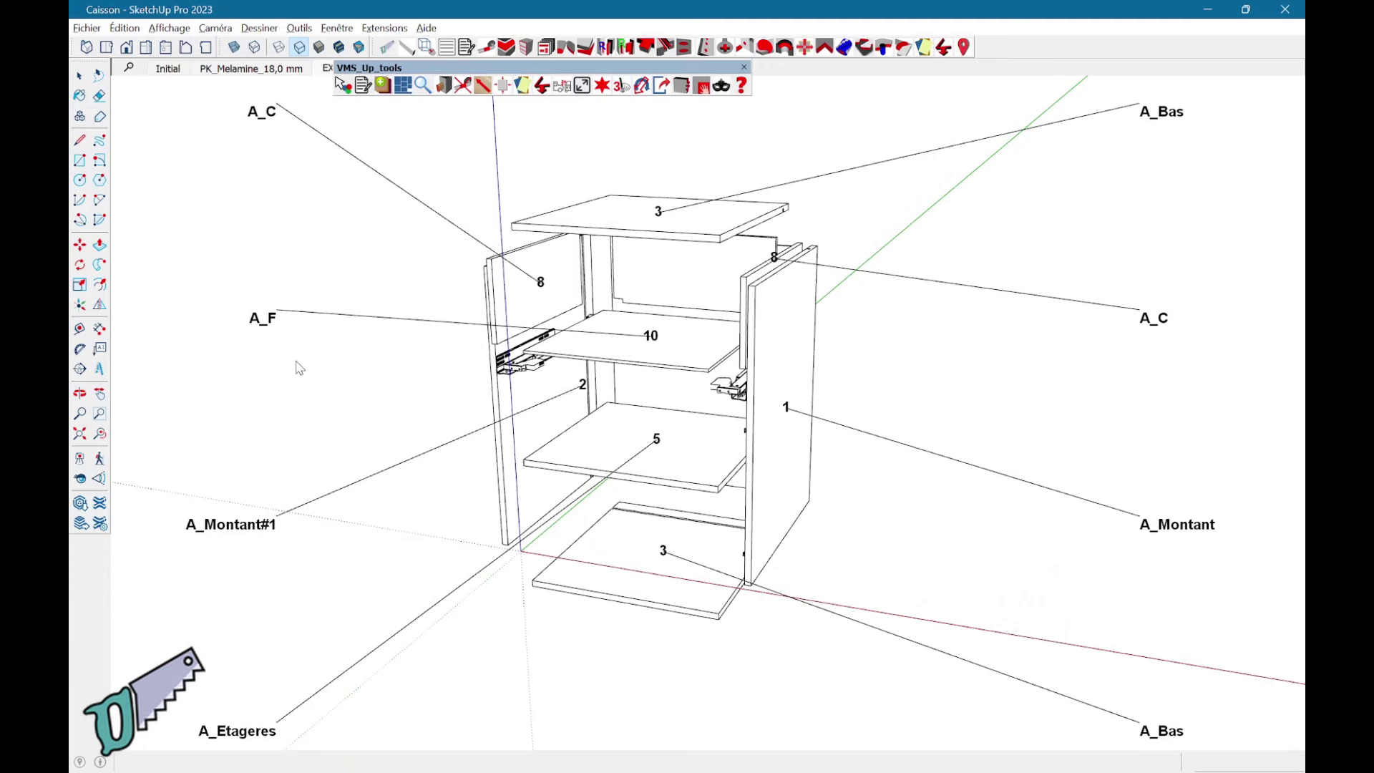
pyautogui.moveTo(546, 434)
pyautogui.mouseDown(button='middle')
pyautogui.moveTo(759, 447)
pyautogui.moveTo(582, 458)
pyautogui.mouseUp(button='middle')
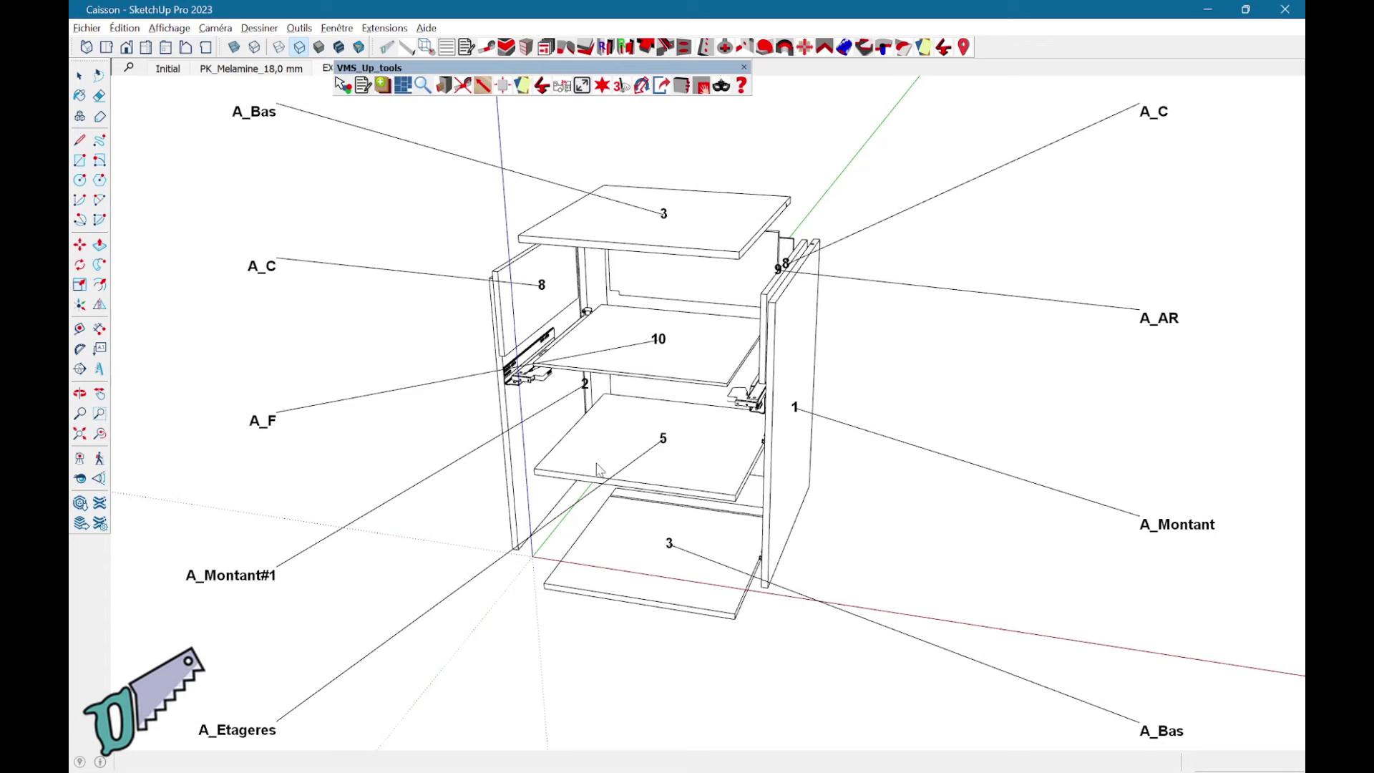
pyautogui.press('space')
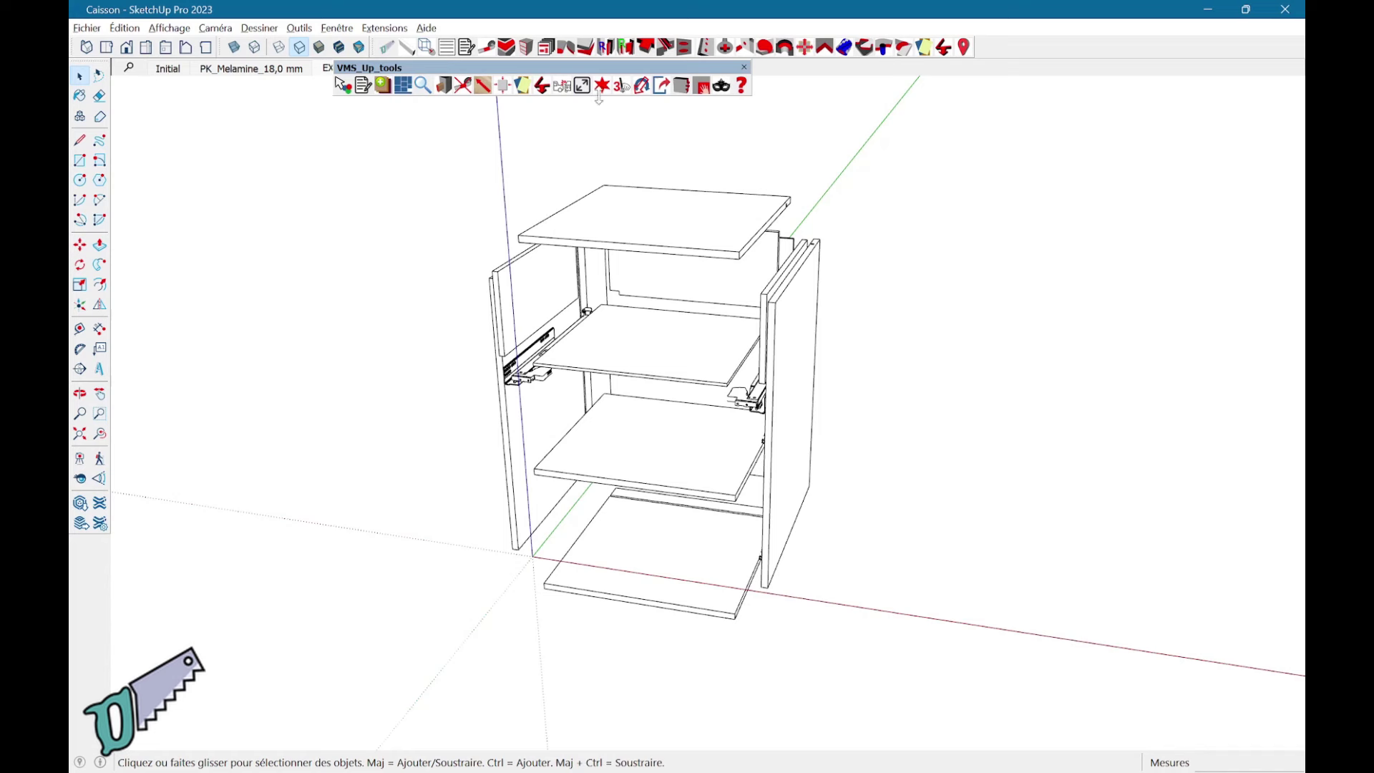
pyautogui.click(619, 89)
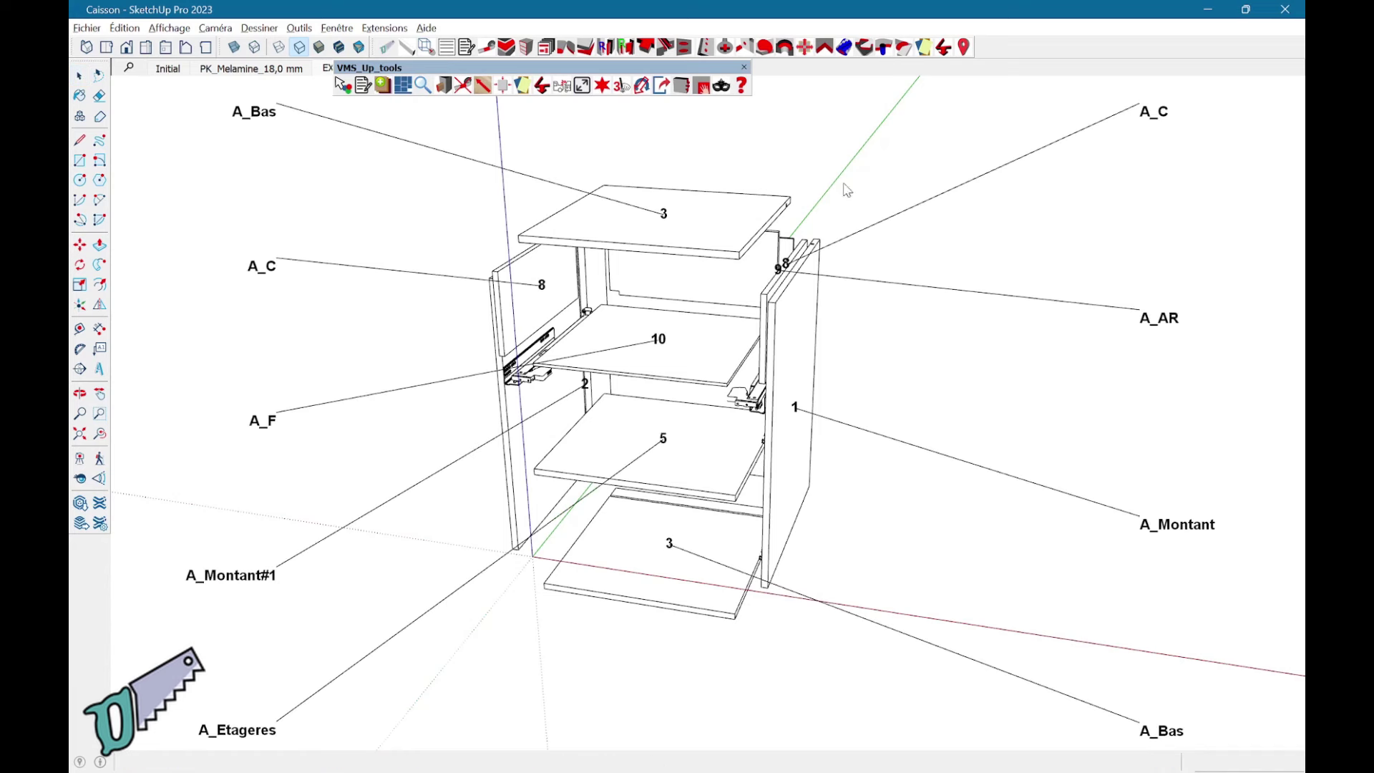
pyautogui.rightClick(1075, 251)
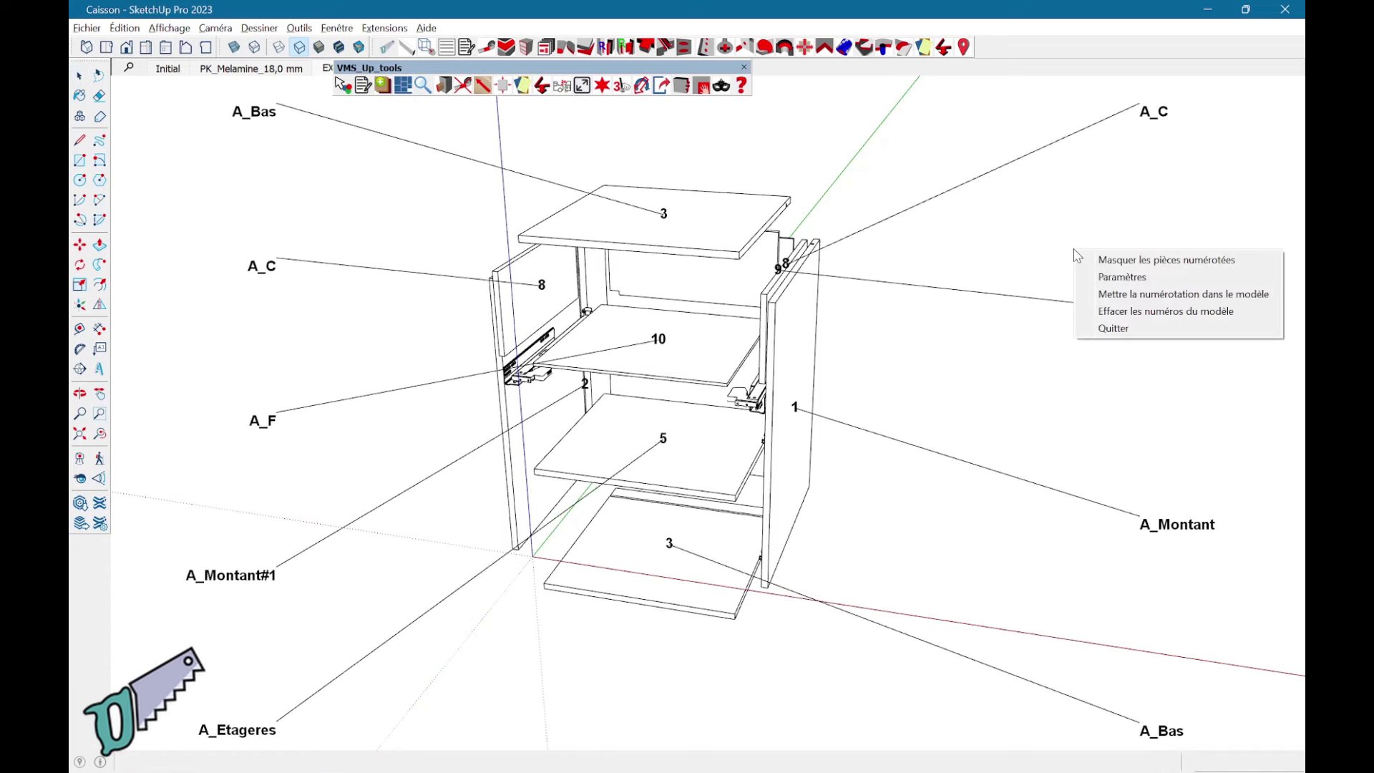
pyautogui.click(1123, 302)
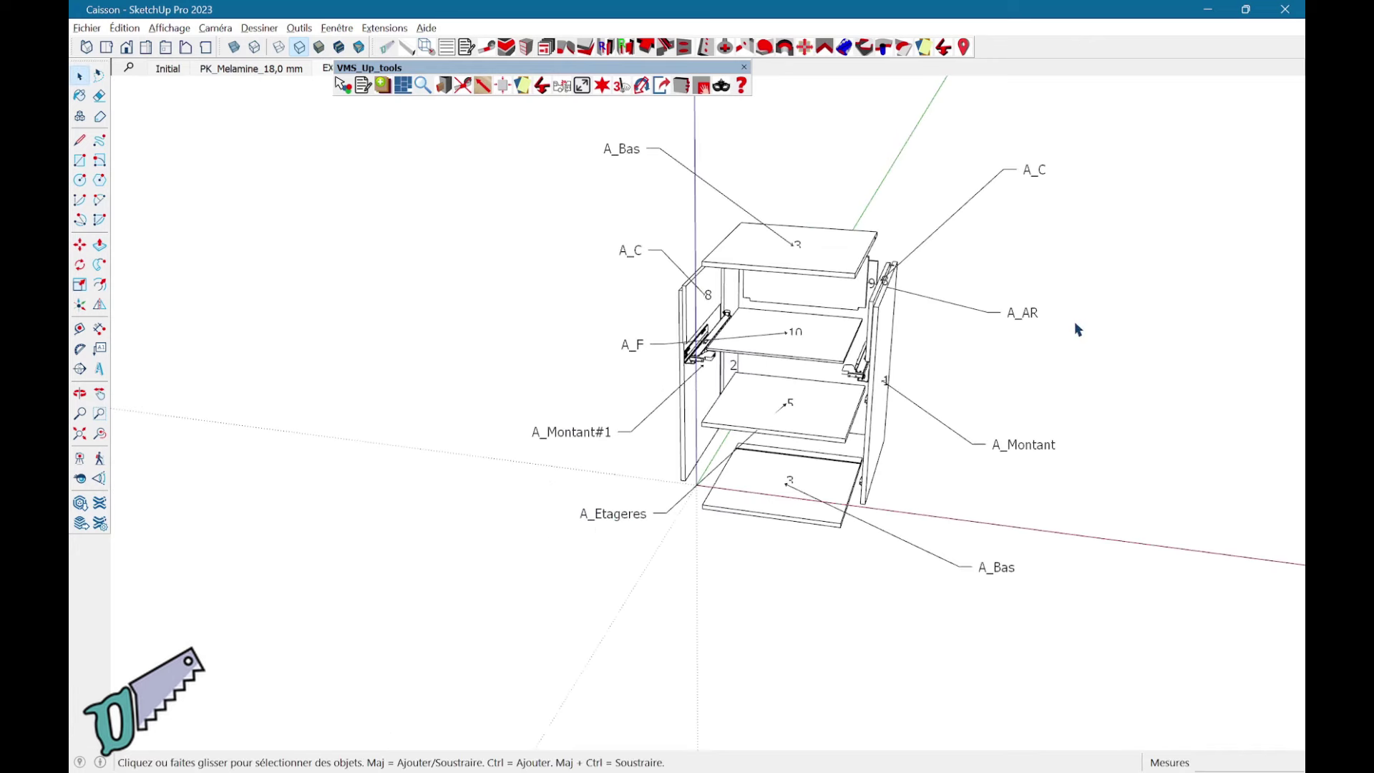
pyautogui.moveTo(1076, 329)
pyautogui.mouseDown(button='middle')
pyautogui.moveTo(933, 374)
pyautogui.moveTo(935, 386)
pyautogui.mouseUp(button='middle')
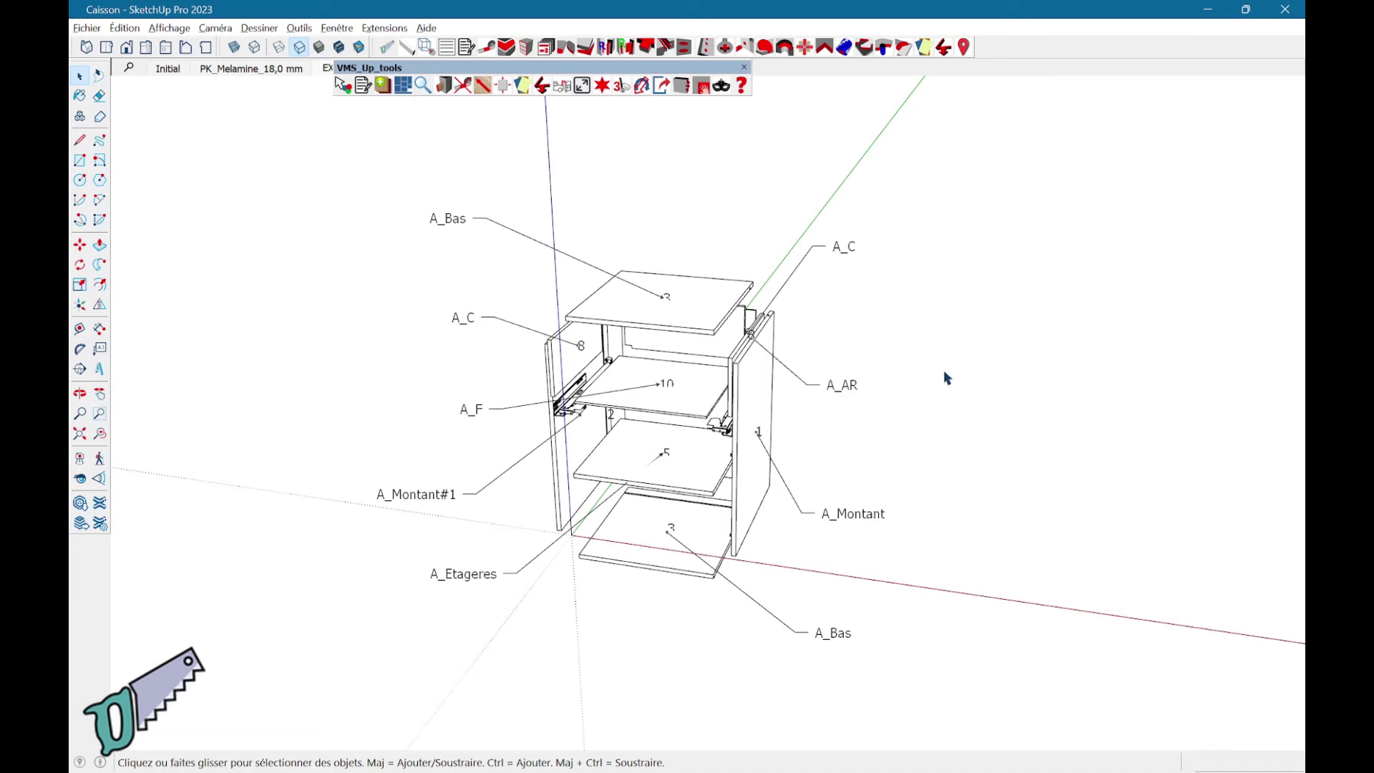
pyautogui.click(621, 85)
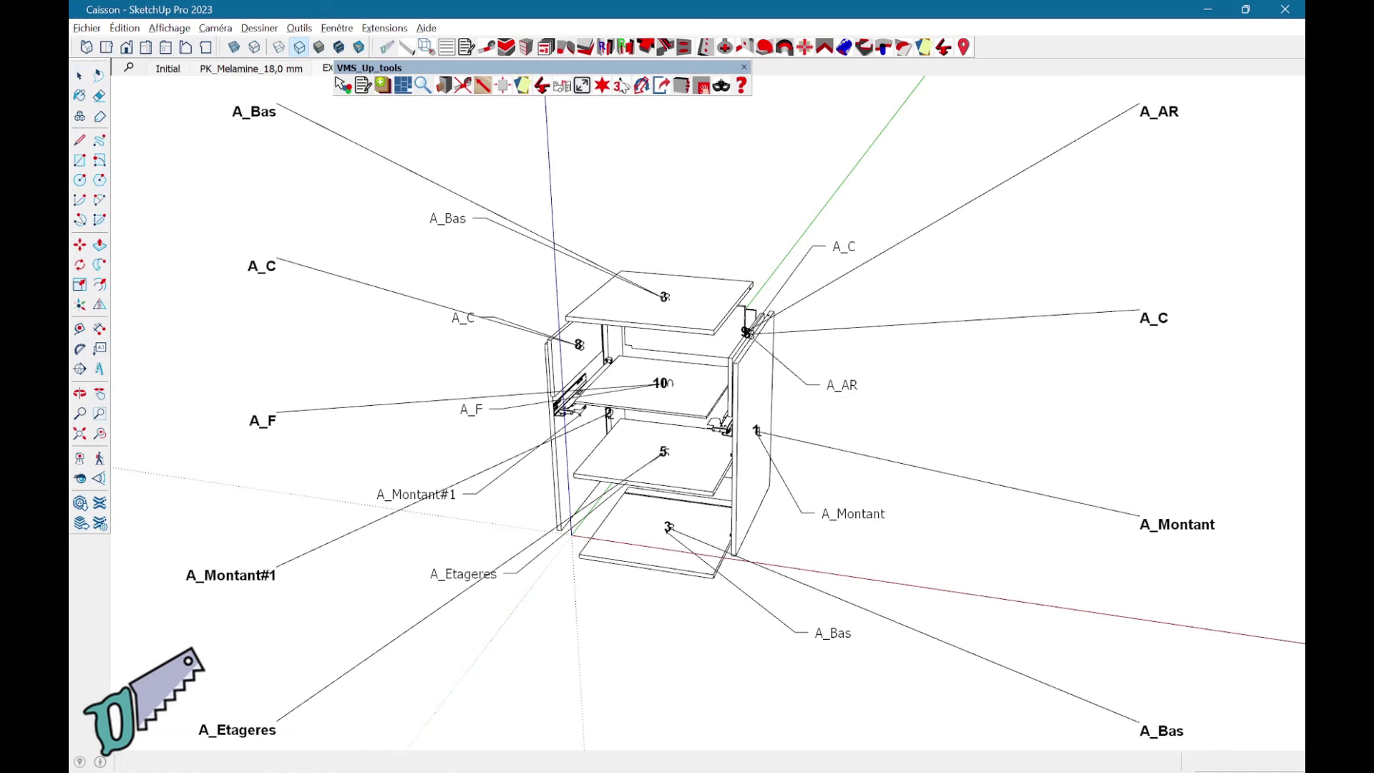
pyautogui.rightClick(1013, 273)
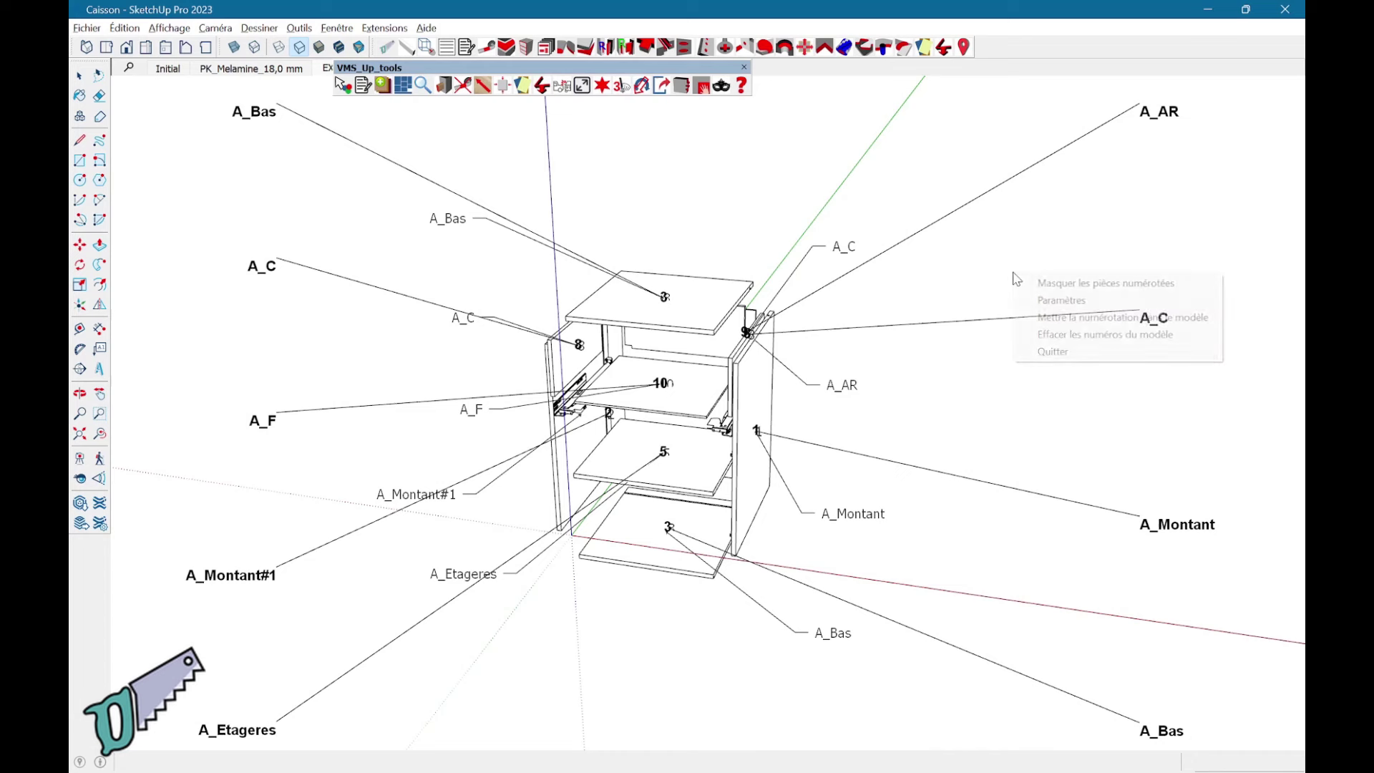
pyautogui.click(1057, 338)
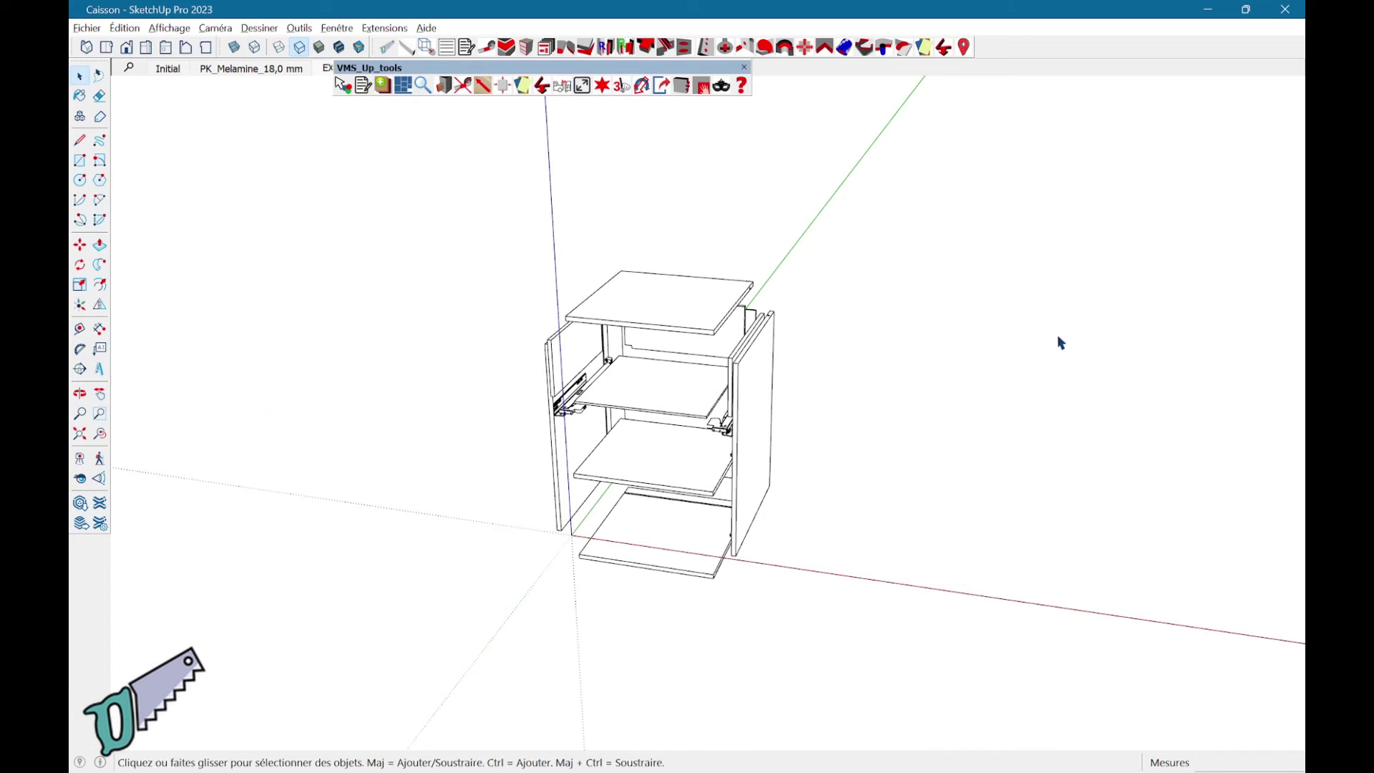
pyautogui.scroll(1, 791, 311)
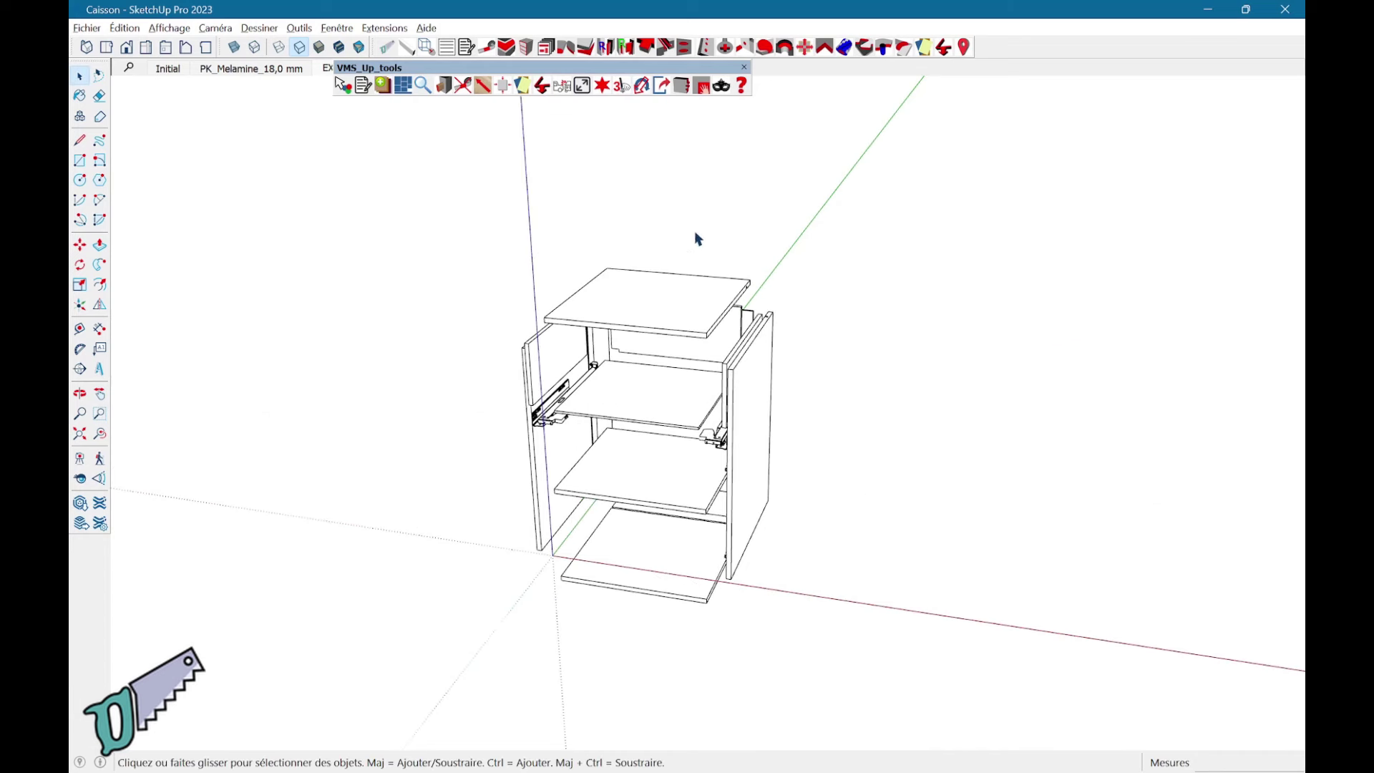
# - Re-apply part numbers and labels like A_Bas to the exploded cabinet, then return to the Initial scene
pyautogui.click(623, 86)
pyautogui.moveTo(778, 266); pyautogui.dragTo(813, 261, button='middle')
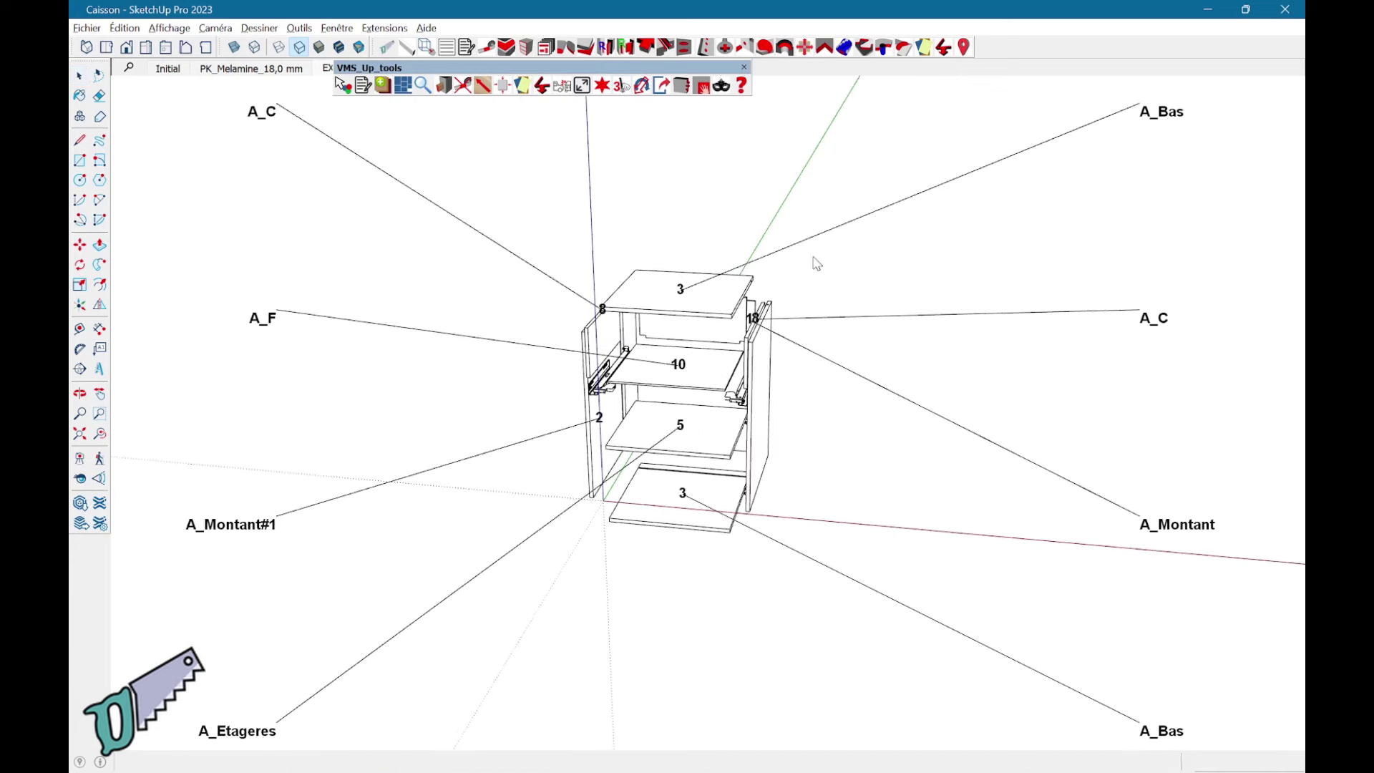
pyautogui.scroll(1, 816, 263)
pyautogui.scroll(1, 816, 263)
pyautogui.scroll(1, 816, 263)
pyautogui.scroll(1, 817, 263)
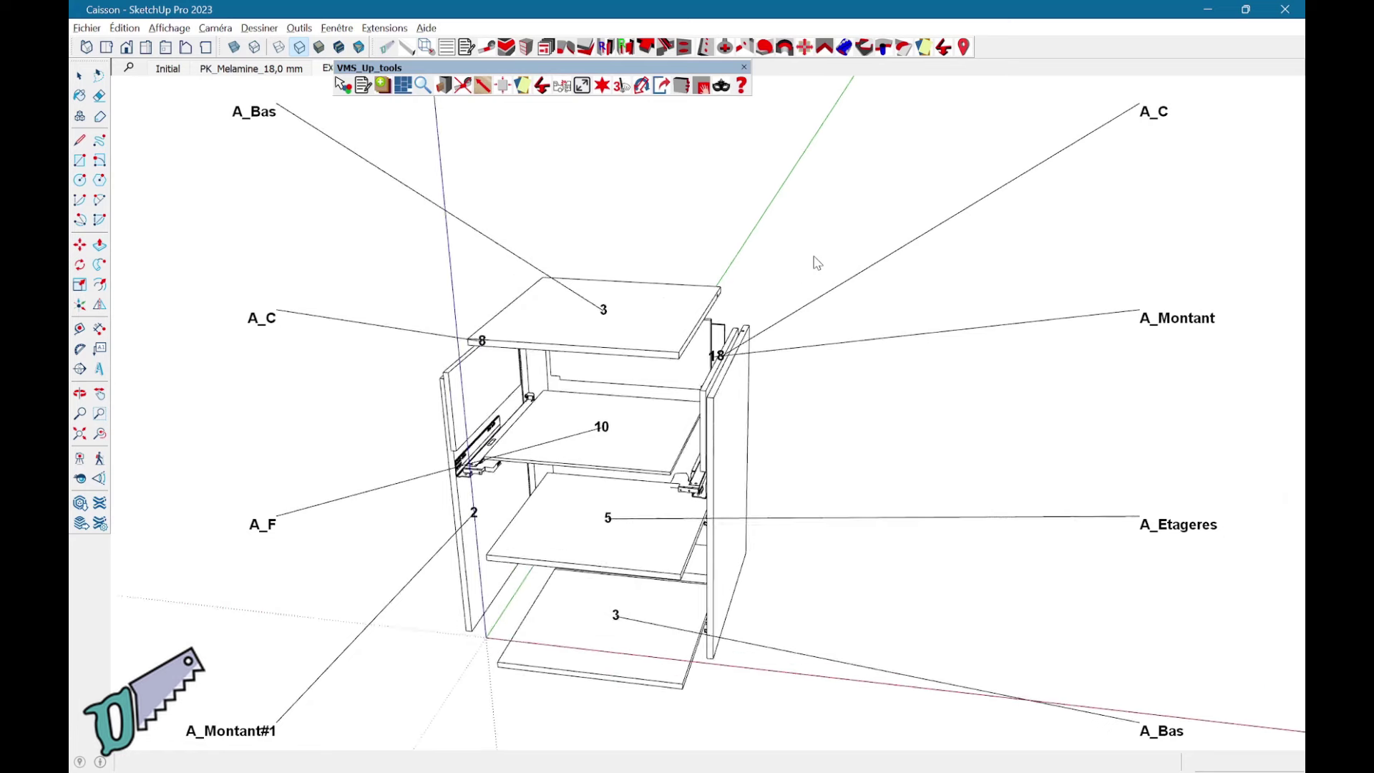
pyautogui.moveTo(670, 490); pyautogui.dragTo(898, 438, button='middle')
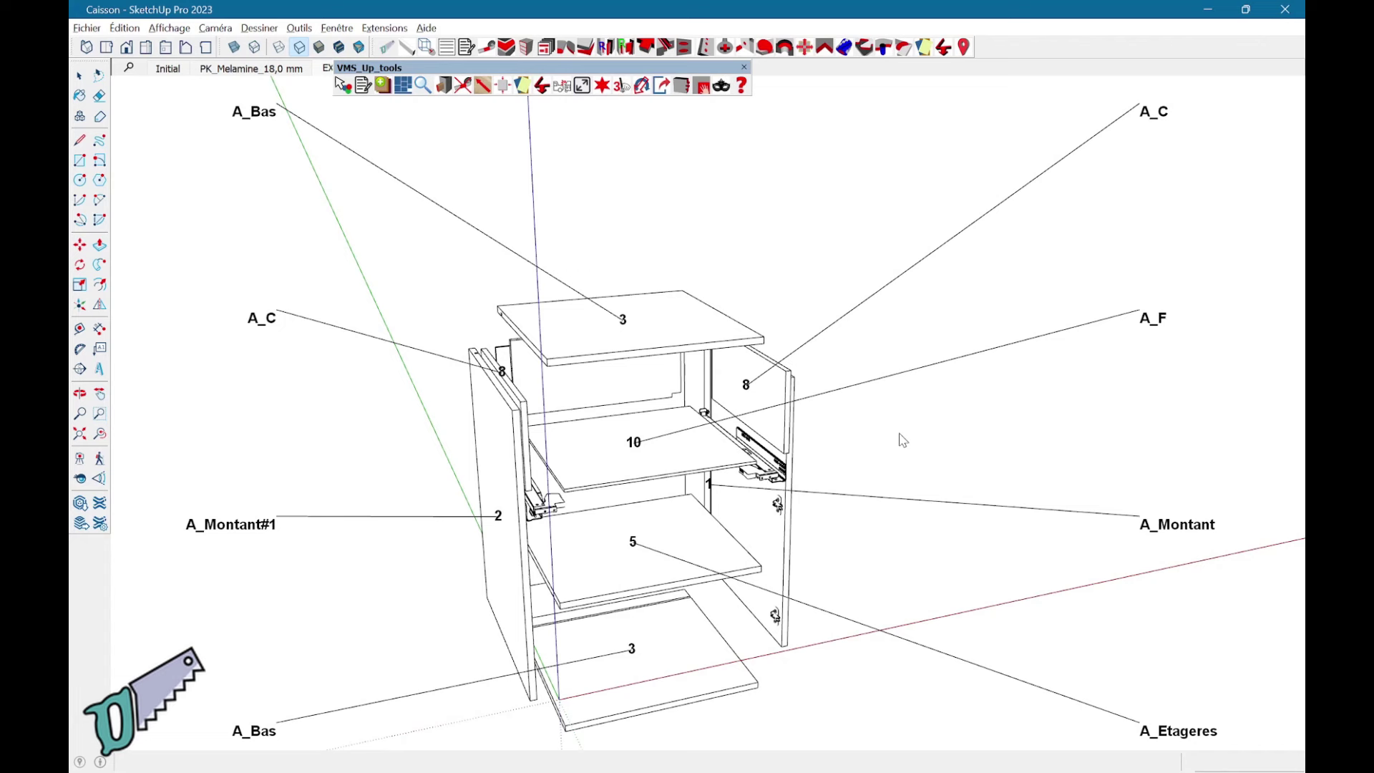
pyautogui.press('space')
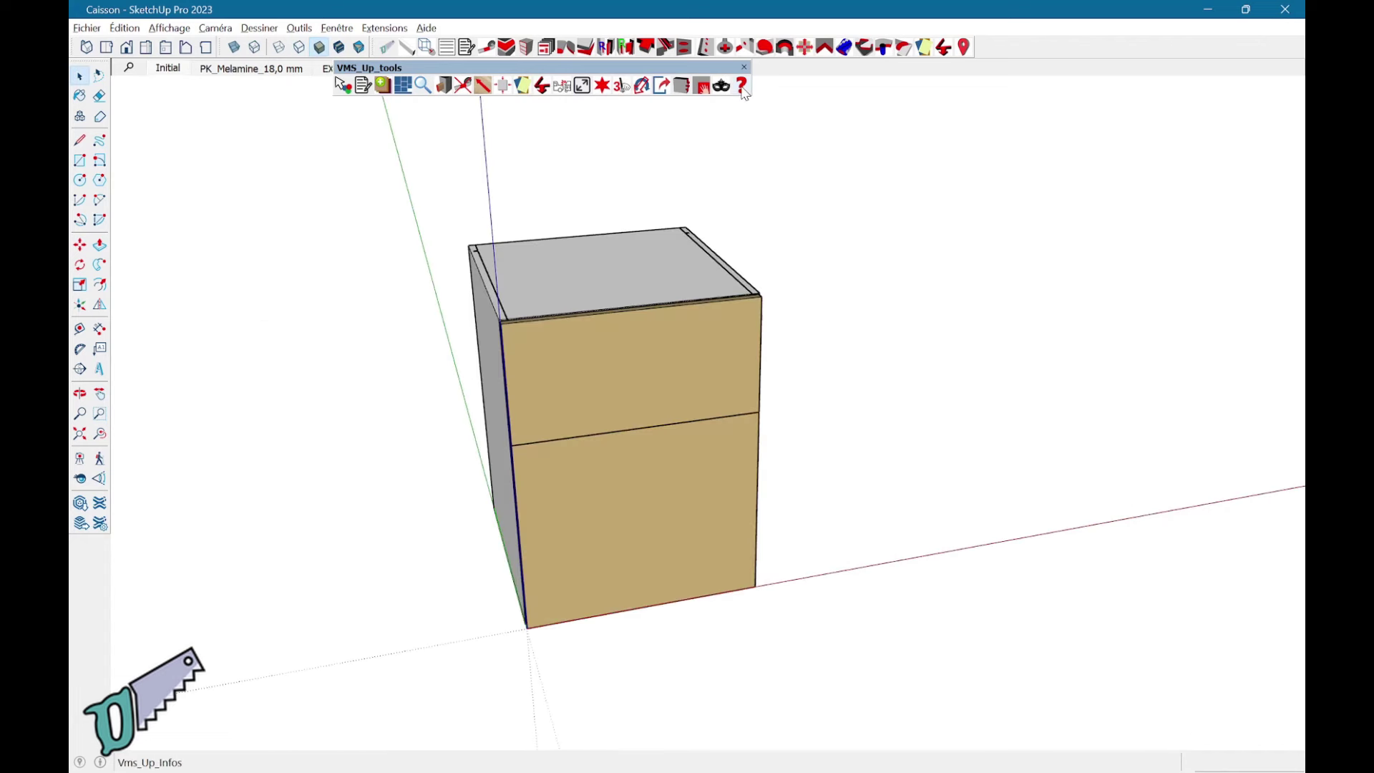
# - Inspect each part's name and material with the VMS_Up '?' info tool around the cabinet
pyautogui.click(742, 86)
pyautogui.moveTo(633, 516)
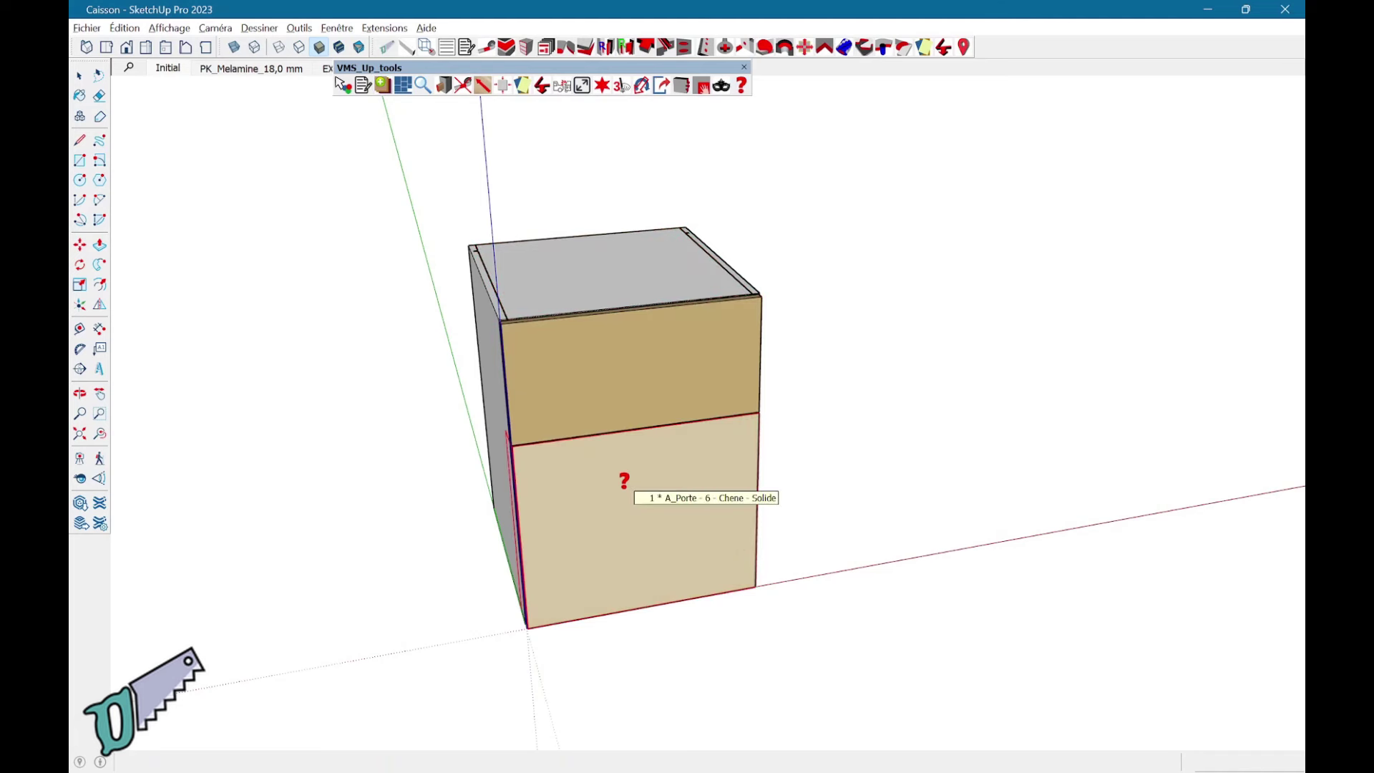
pyautogui.moveTo(604, 497); pyautogui.dragTo(1018, 481, button='middle')
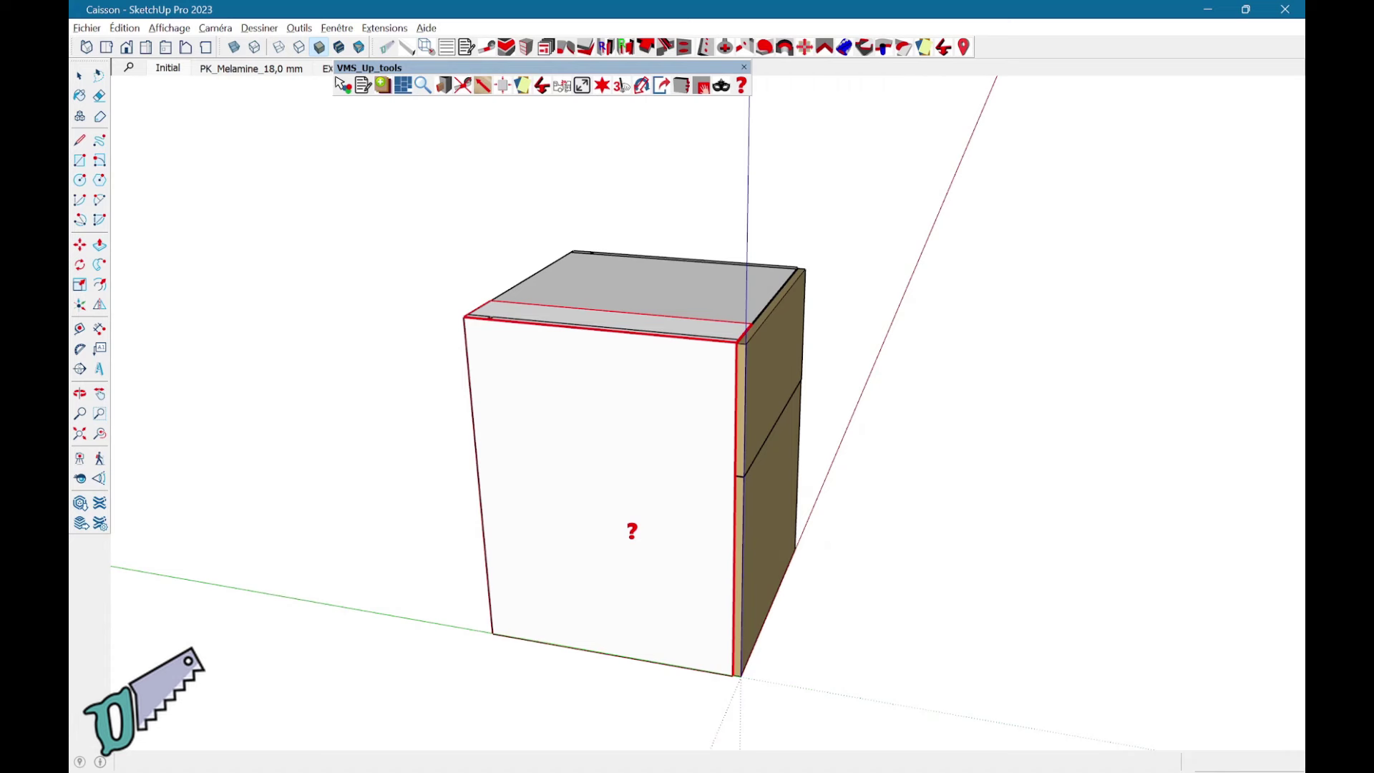
pyautogui.moveTo(642, 414)
pyautogui.mouseDown(button='middle')
pyautogui.moveTo(556, 474)
pyautogui.moveTo(621, 266)
pyautogui.mouseUp(button='middle')
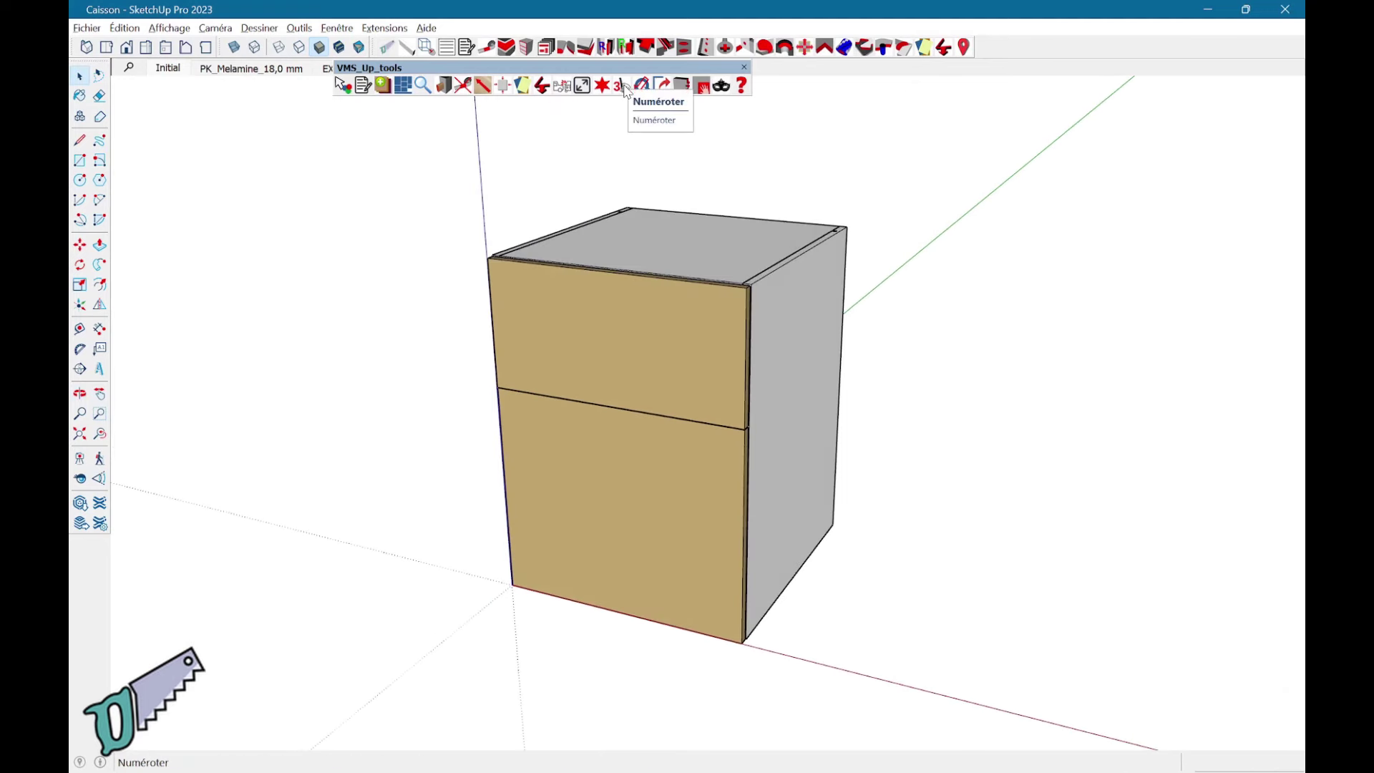
pyautogui.moveTo(889, 270); pyautogui.dragTo(849, 334, button='middle')
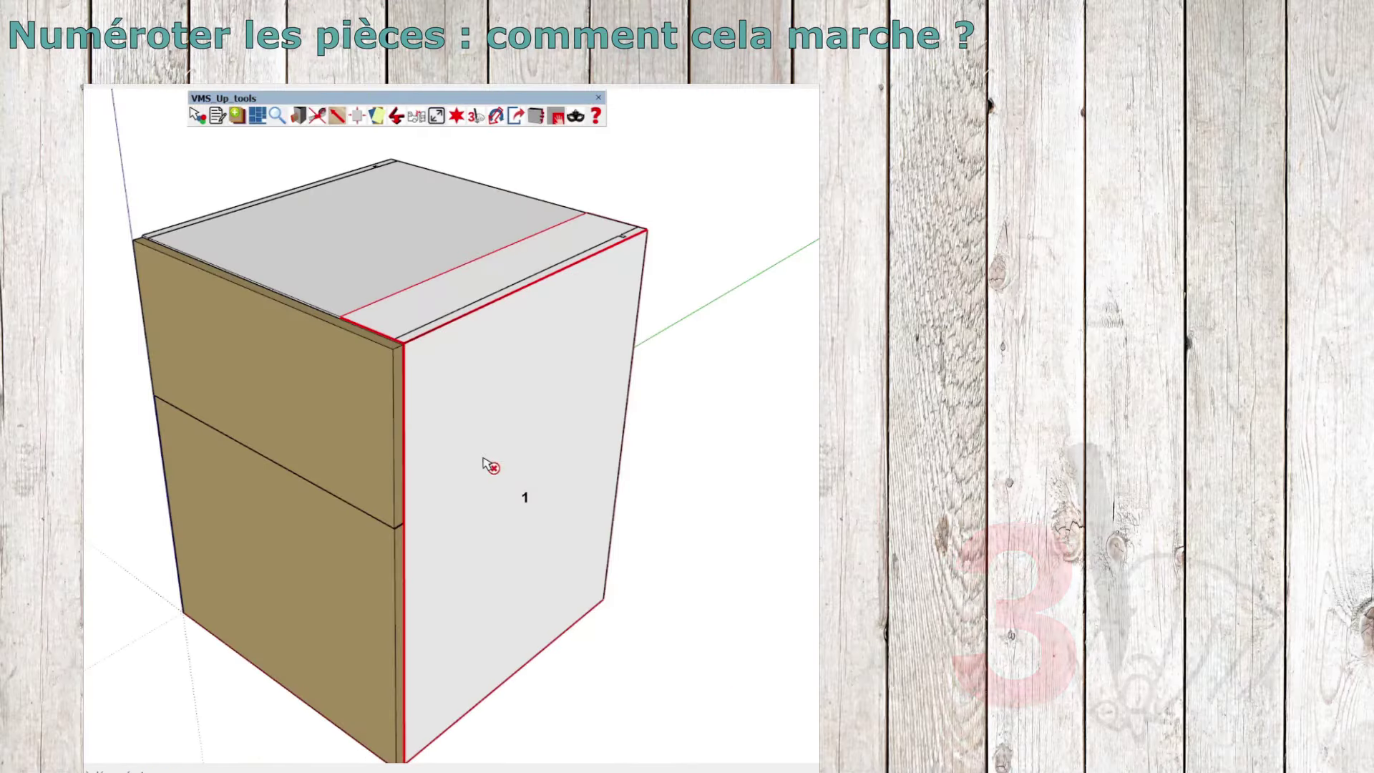
# - Number the cabinet's top panel as part 2 using the Numéroter tool
pyautogui.moveTo(470, 413); pyautogui.dragTo(417, 326, button='middle')
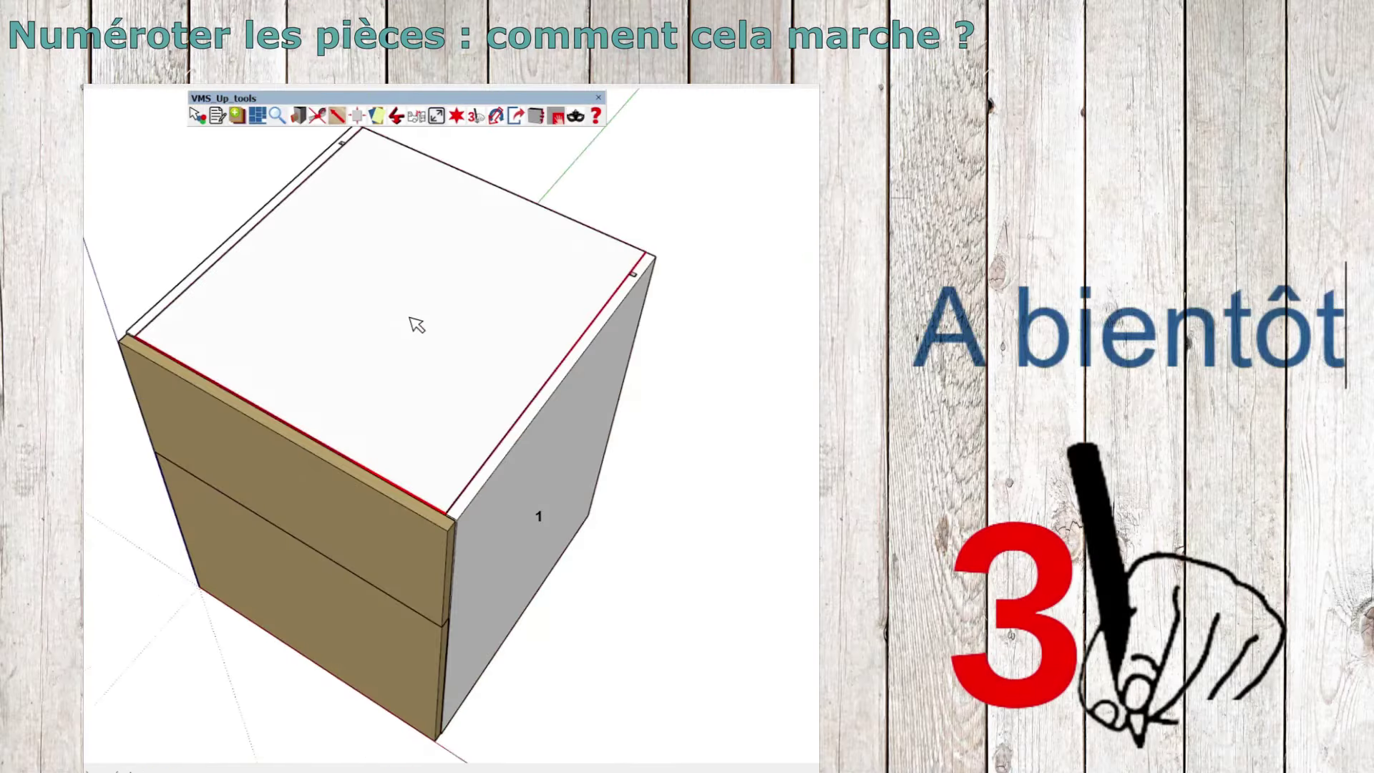
pyautogui.click(413, 317)
pyautogui.moveTo(270, 393); pyautogui.dragTo(327, 489, button='middle')
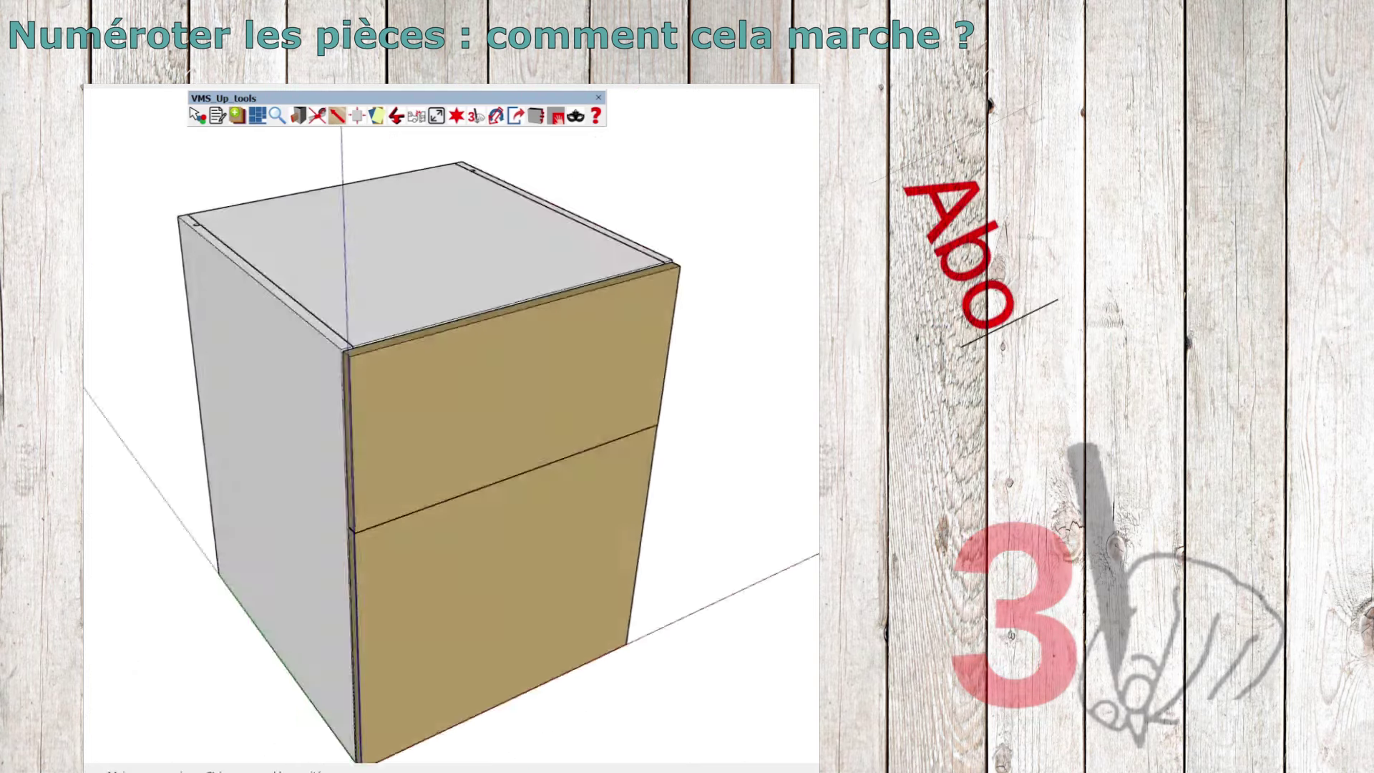